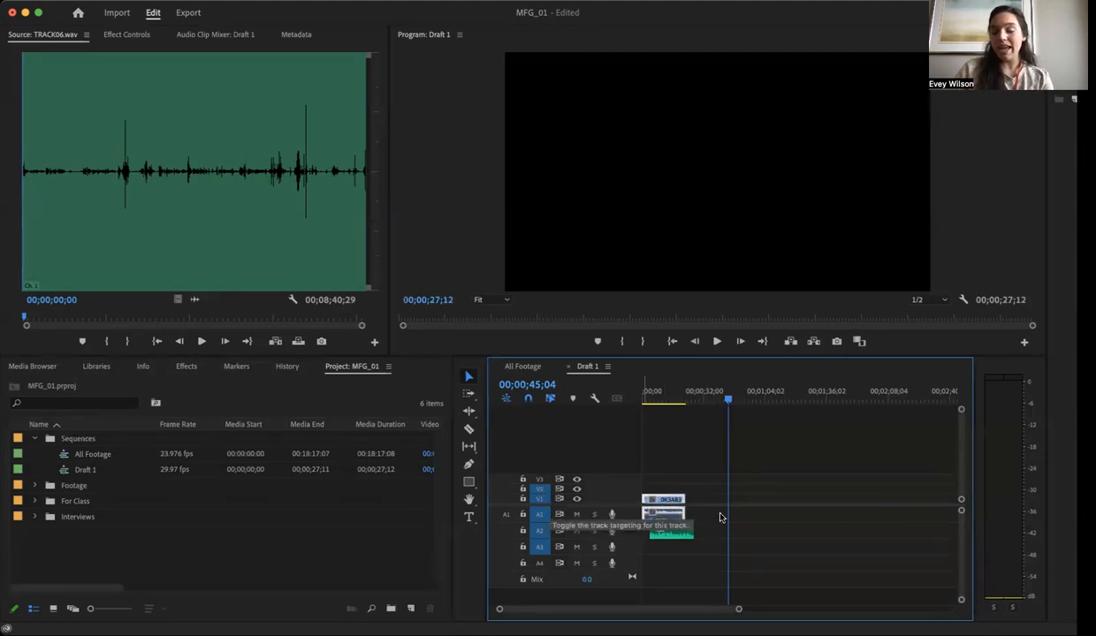
- Synchronize the camera clip on V1/A1 with the separate audio clip on A2, using audio as the synchronize point
left_click(687, 532)
left_click_drag(675, 533, 676, 535)
left_click_drag(698, 444, 652, 575)
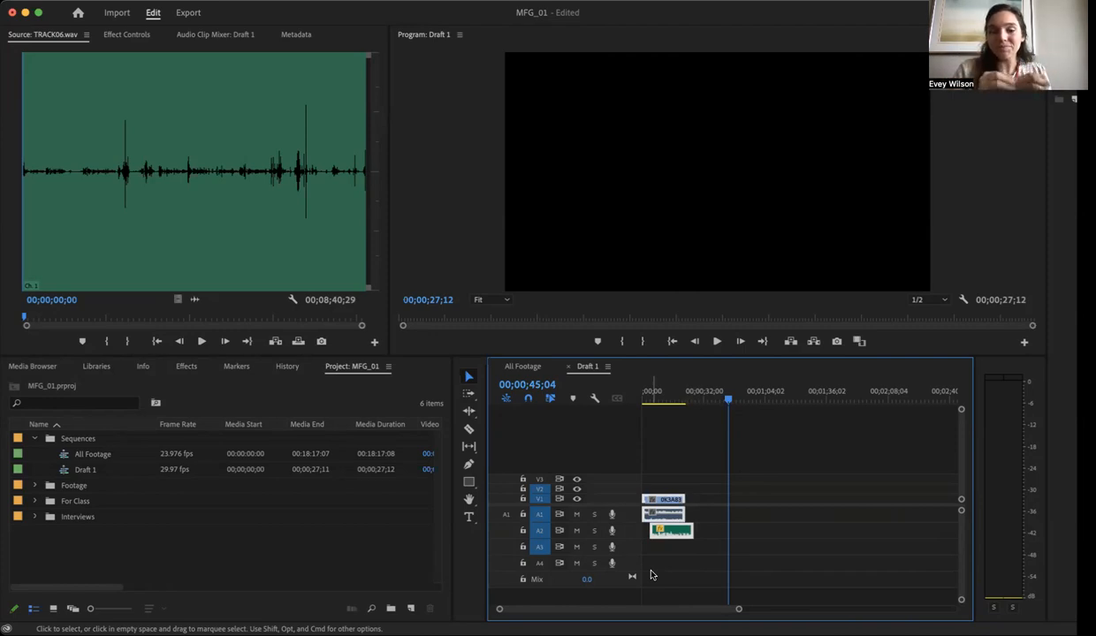
right_click(670, 503)
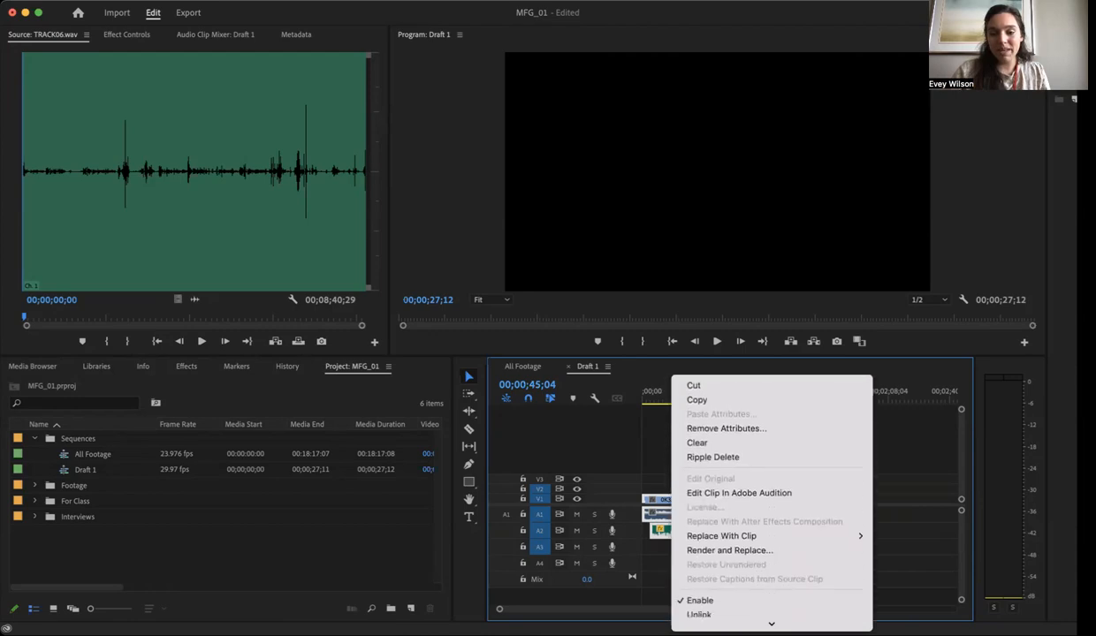
scroll(766, 591, "down", 1)
left_click(764, 514)
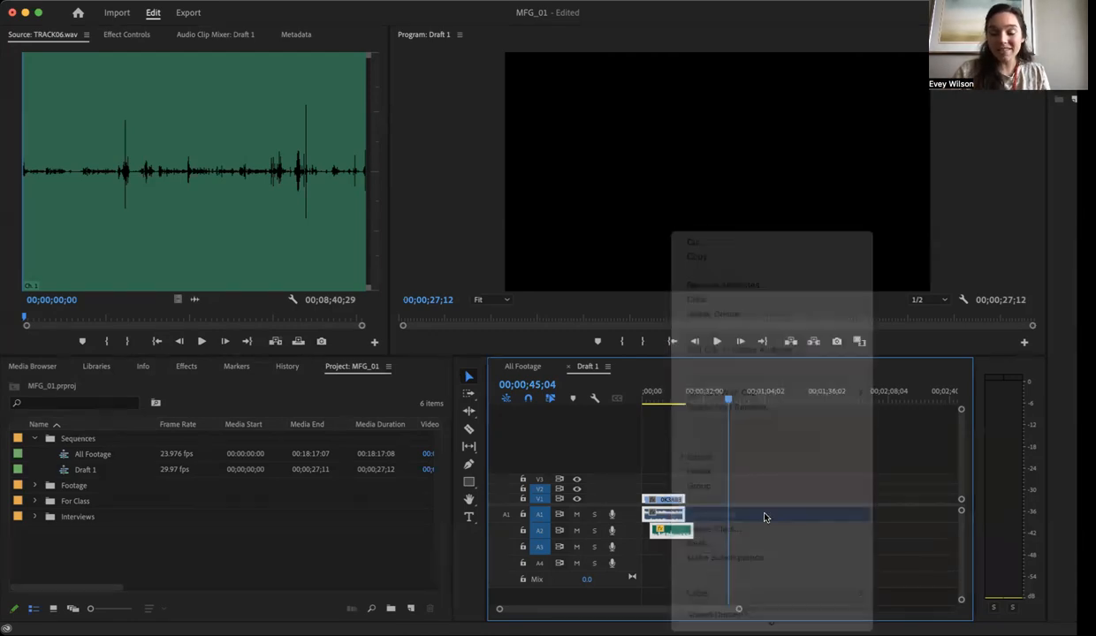
left_click(585, 385)
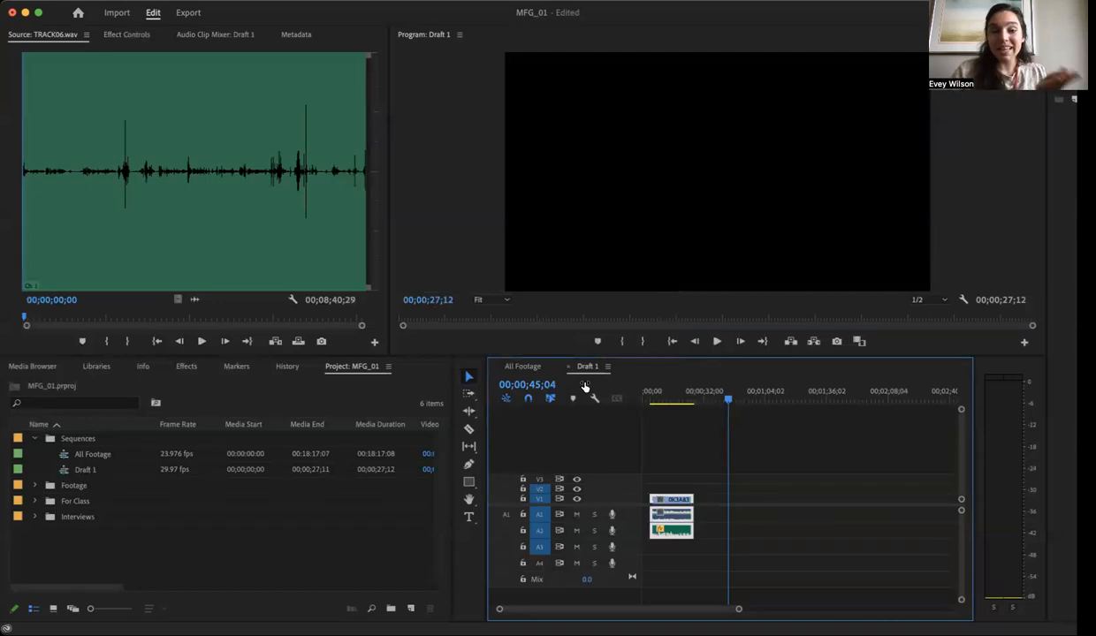
- Play the synchronized clips from 00;00;10;16 to check the camera and external audio together
left_click(677, 390)
left_click(663, 398)
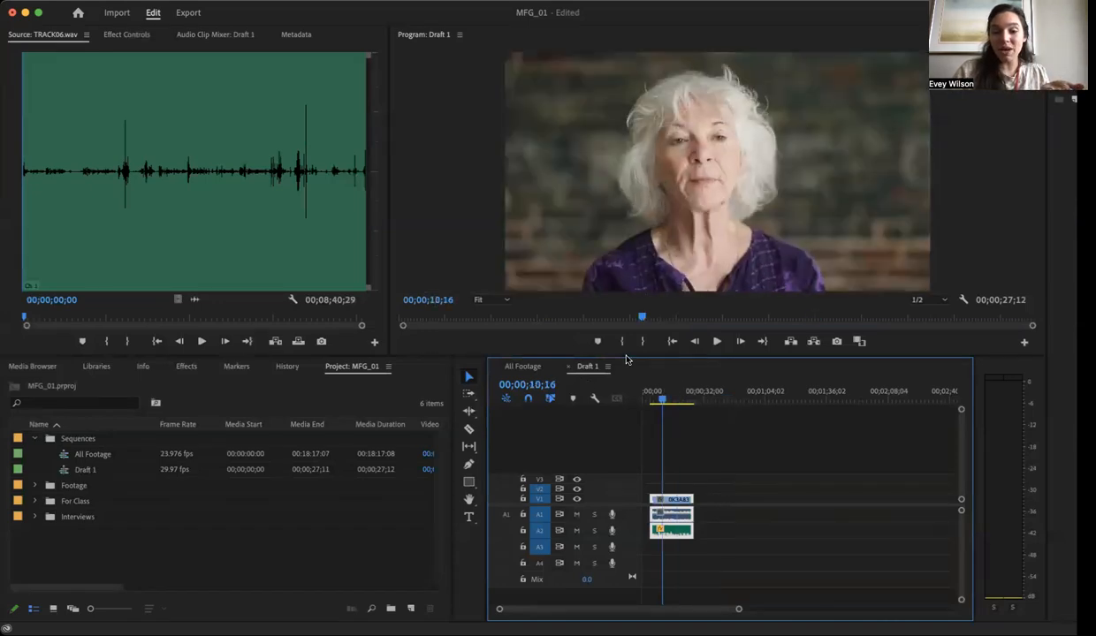
key("space")
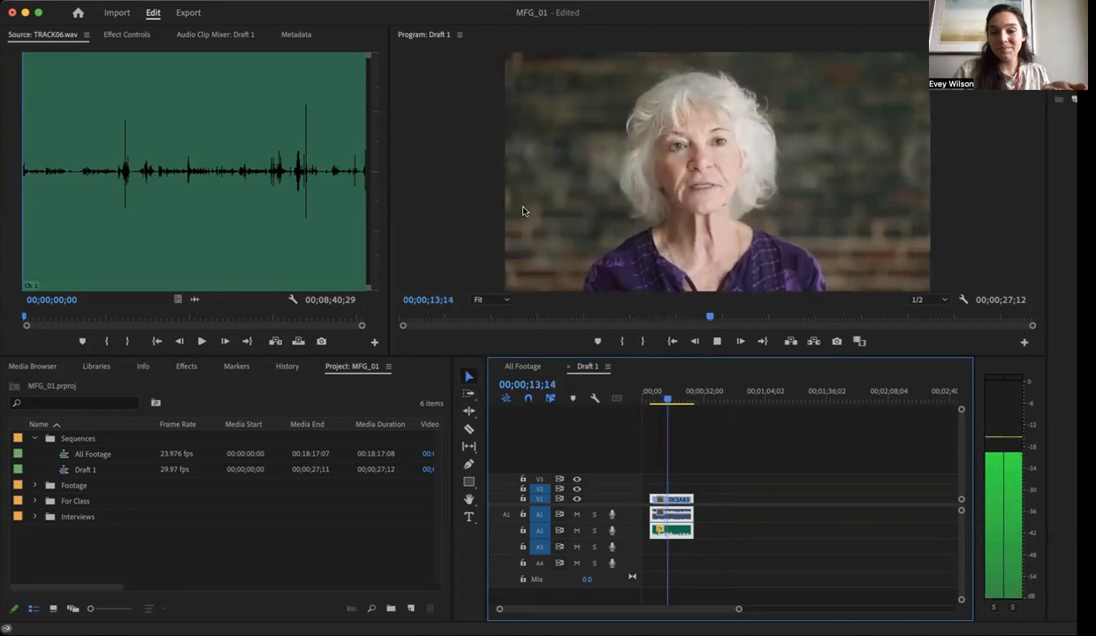
key("space")
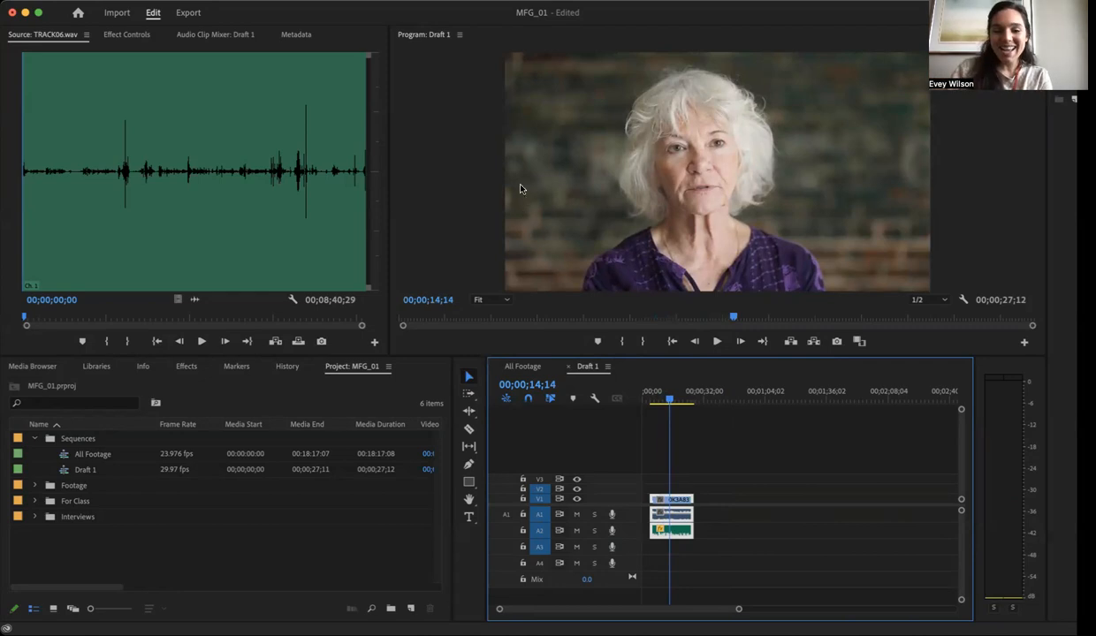
- Mute audio track A1 and play parts of the interview with only the external audio on A2
left_click(578, 514)
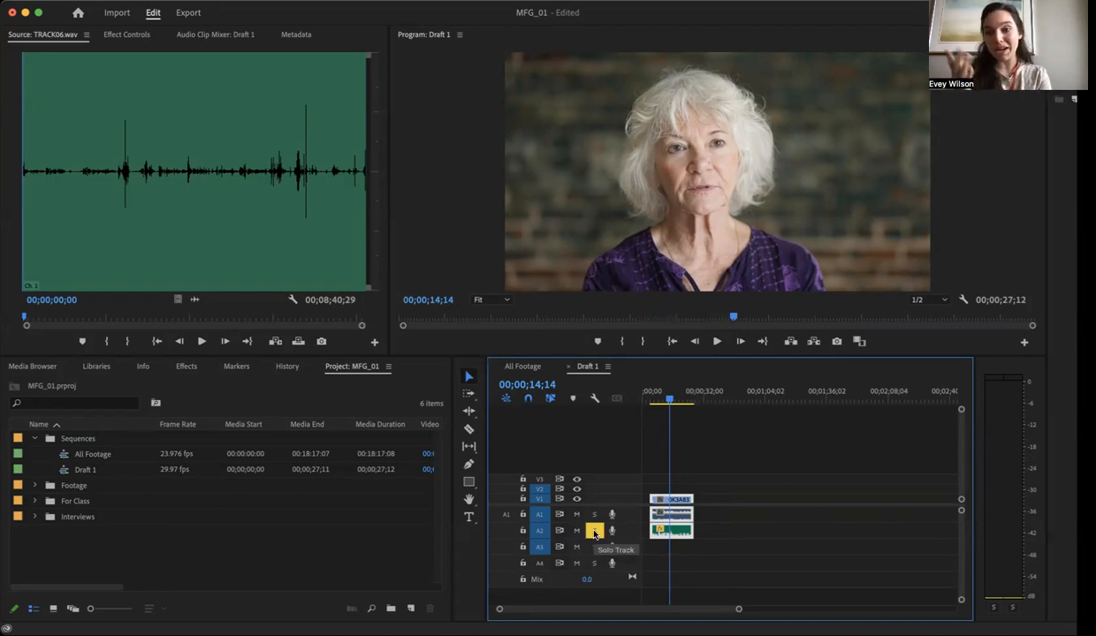
left_click(656, 394)
key("space")
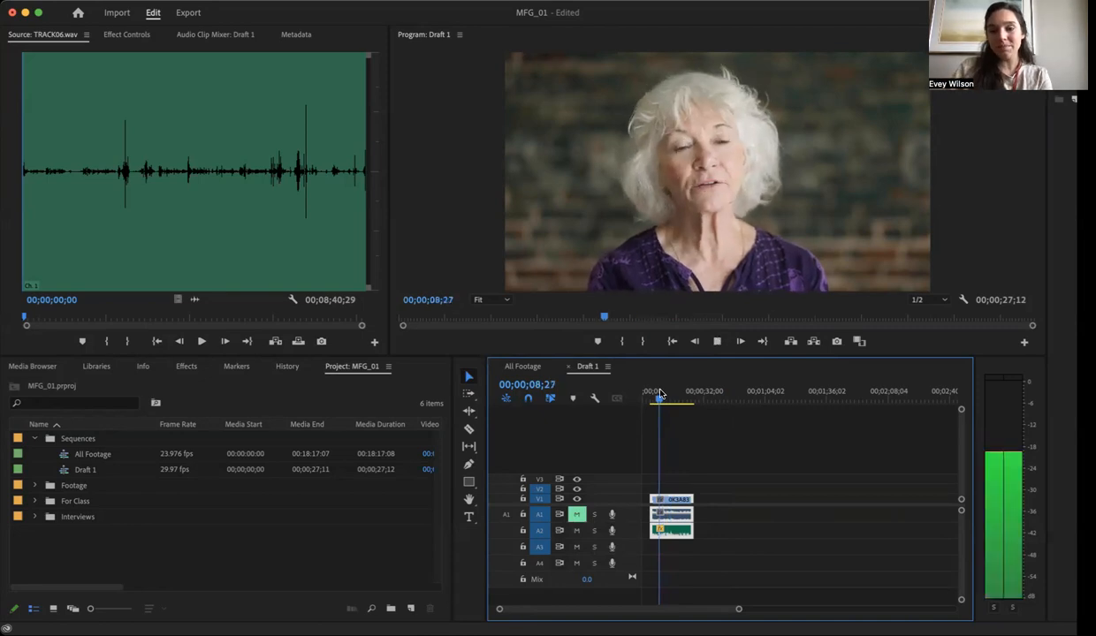
left_click(679, 394)
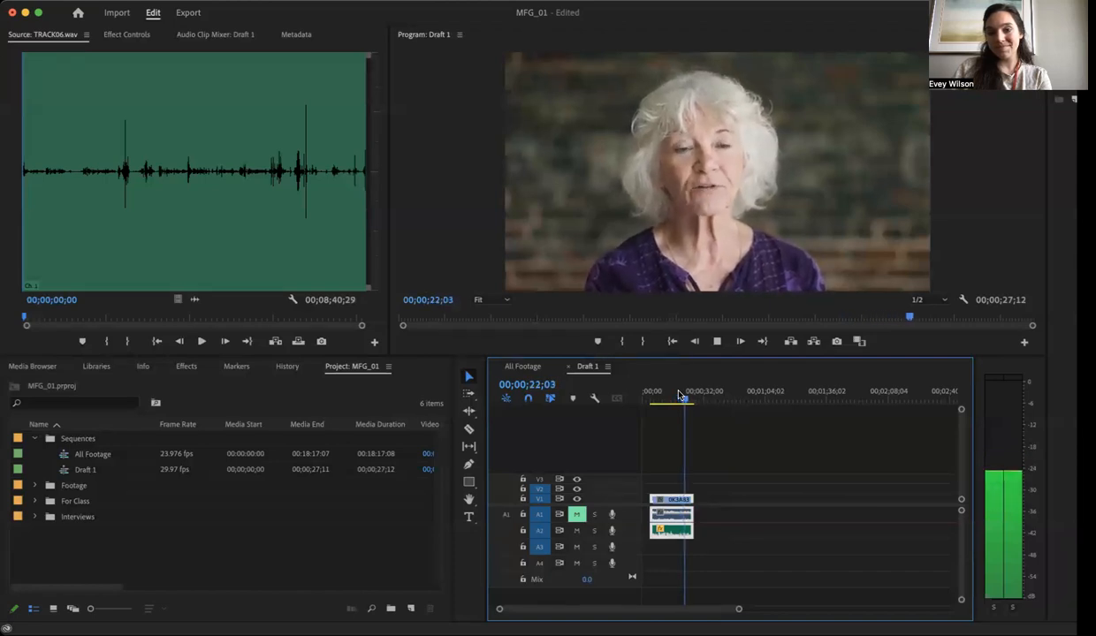
key("space")
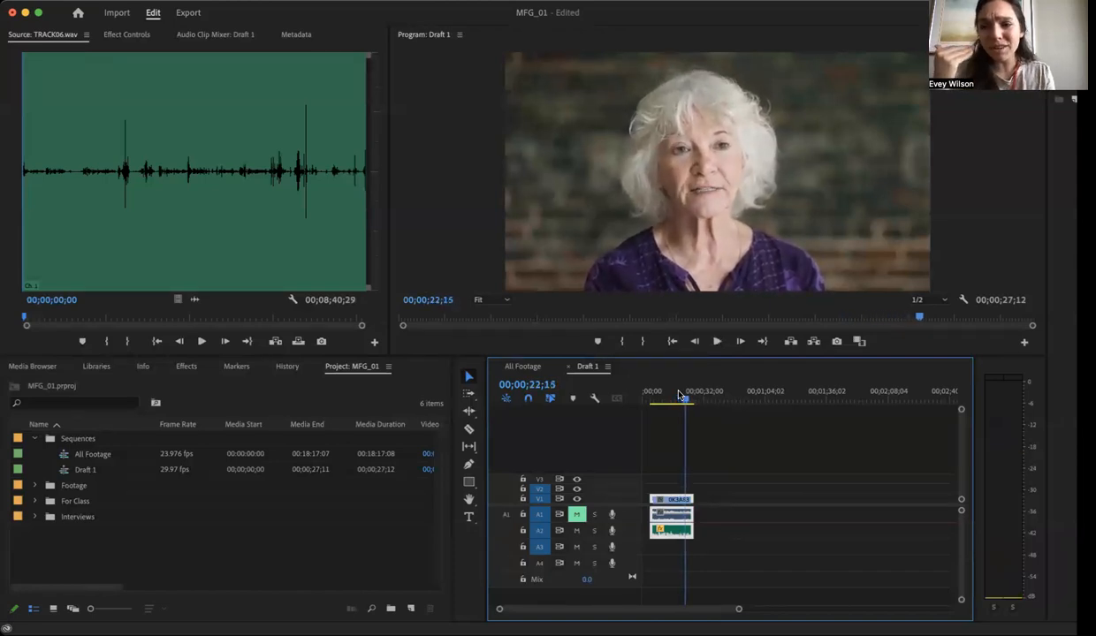
- Delete the empty gap before the synchronized clips so they start at the beginning of the Draft 1 sequence
left_click(653, 395)
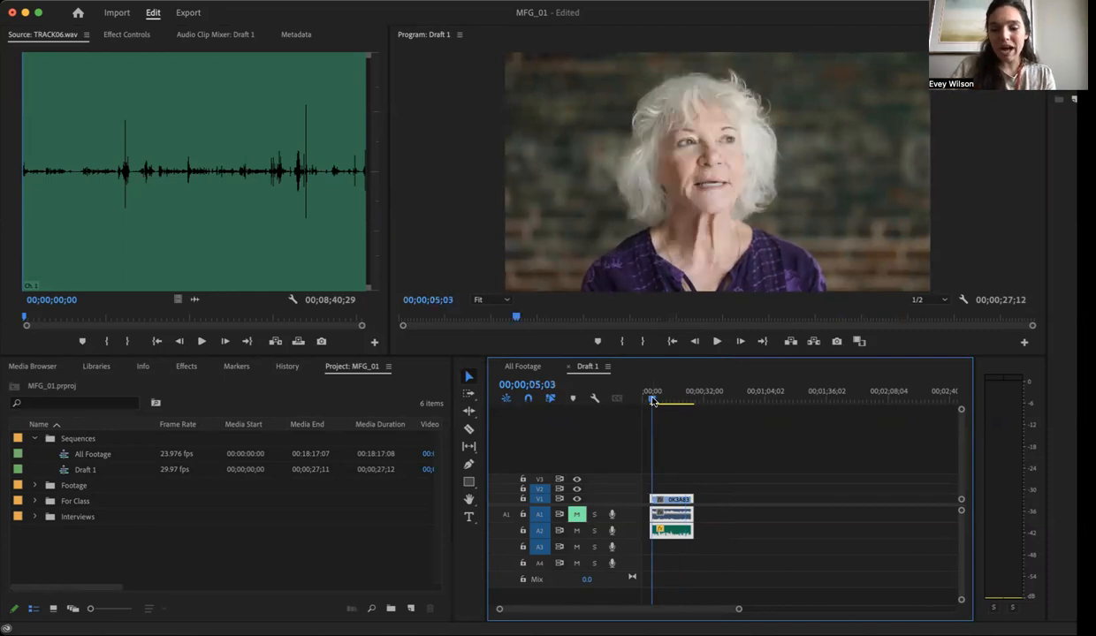
key("backslash")
left_click(666, 500)
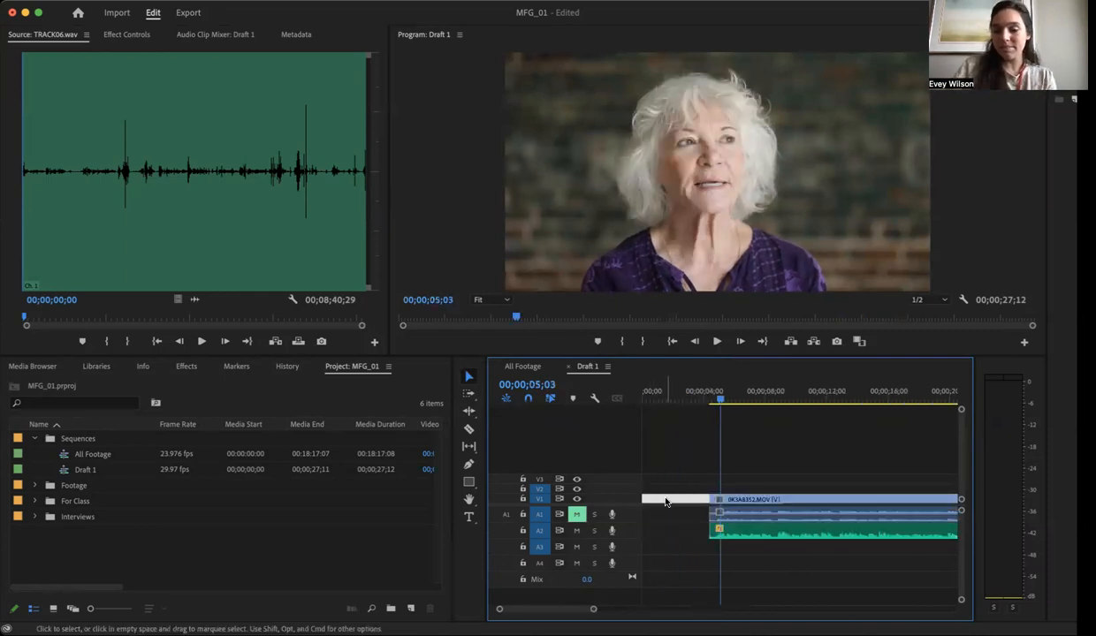
key("Delete")
key("backslash")
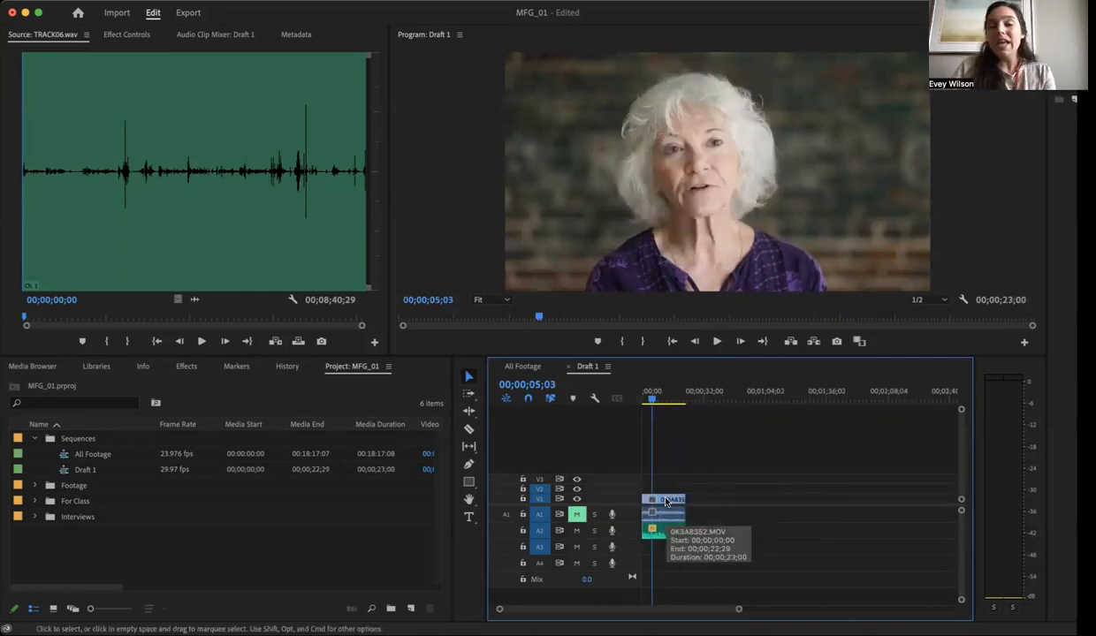
left_click(895, 128)
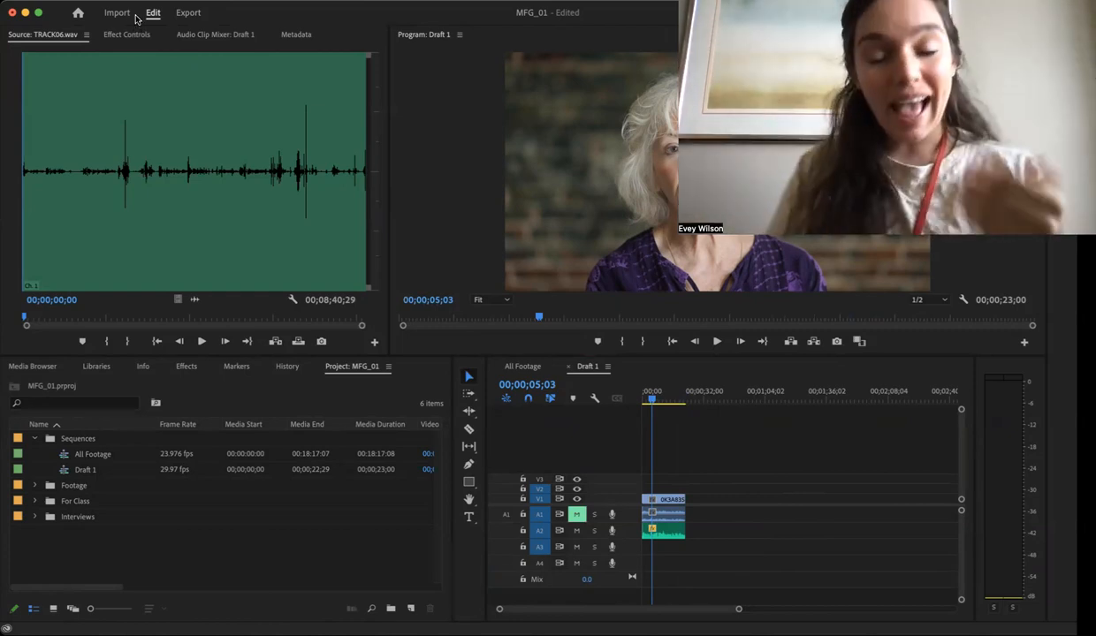
- Place two duplicates of the synchronized interview clips end to end further along the timeline, leaving a gap after the original
left_click(727, 436)
mouse_move(726, 437)
left_mouse_down()
mouse_move(645, 523)
mouse_move(665, 506)
mouse_move(800, 501)
left_mouse_up()
left_click(802, 500)
- Synchronize the video and audio clips of the first duplicate set by audio on track channel 1
mouse_move(854, 467)
left_mouse_down()
mouse_move(796, 551)
mouse_move(762, 517)
mouse_move(775, 508)
mouse_move(734, 545)
left_mouse_up()
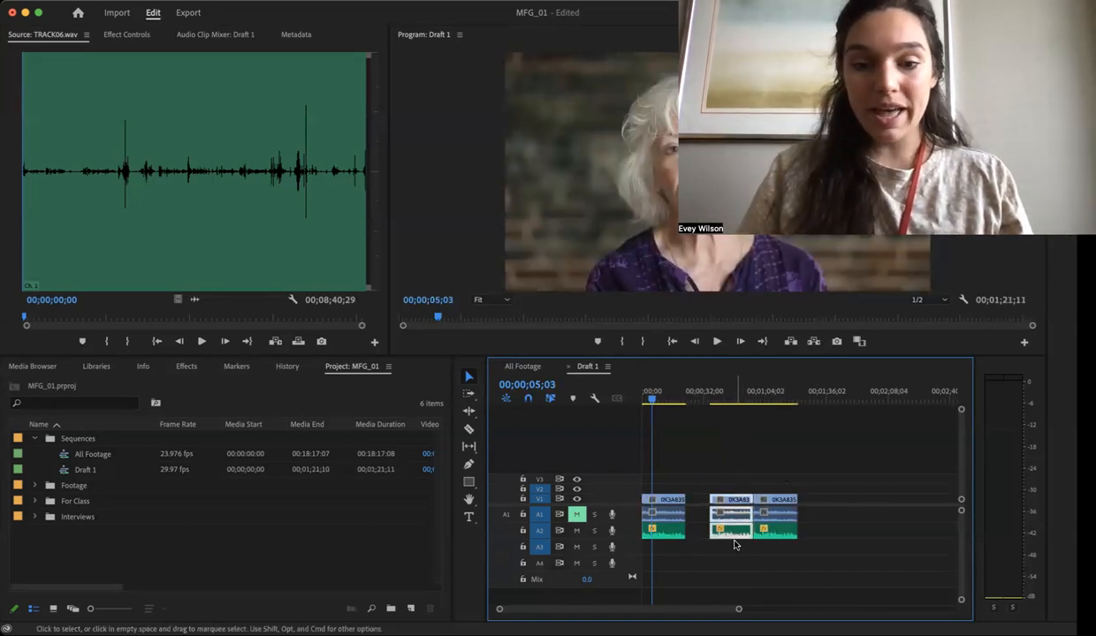
right_click(735, 505)
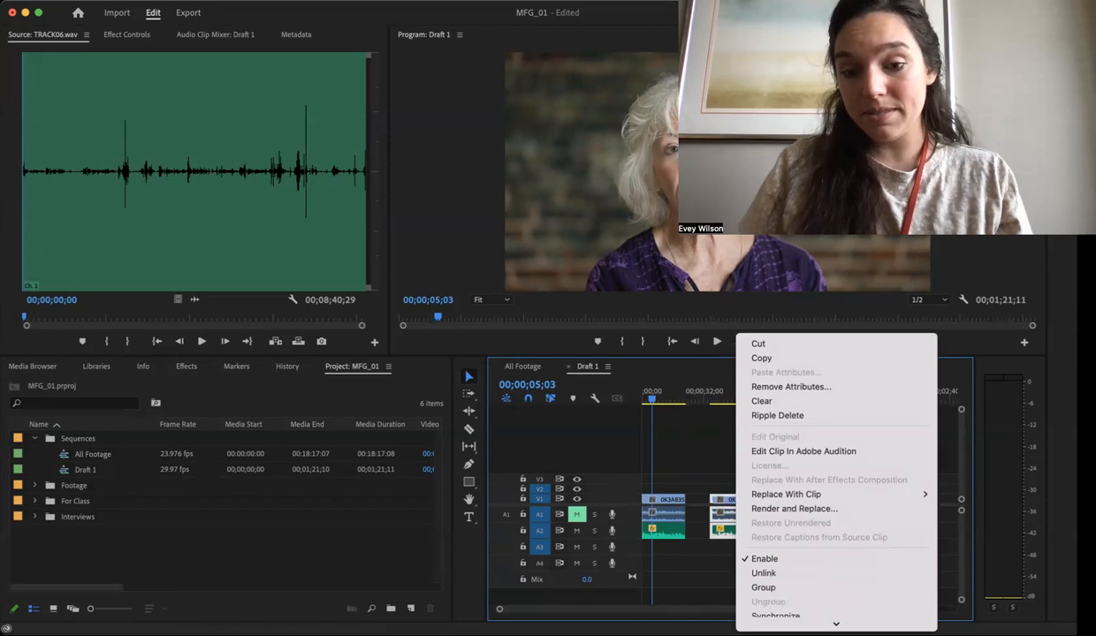
left_click(777, 559)
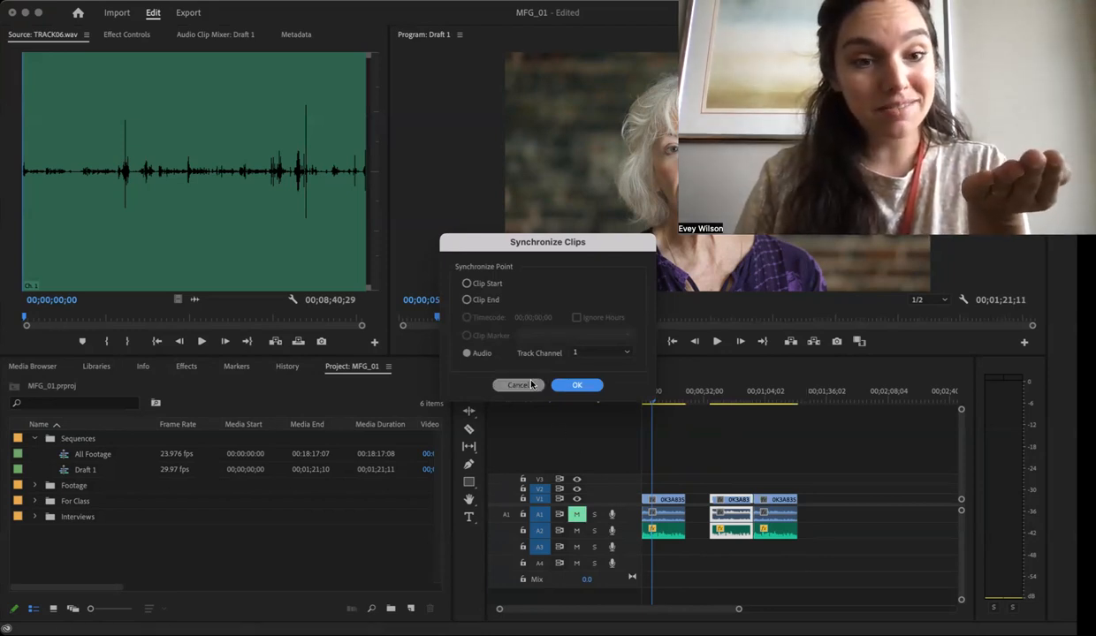
left_click(570, 385)
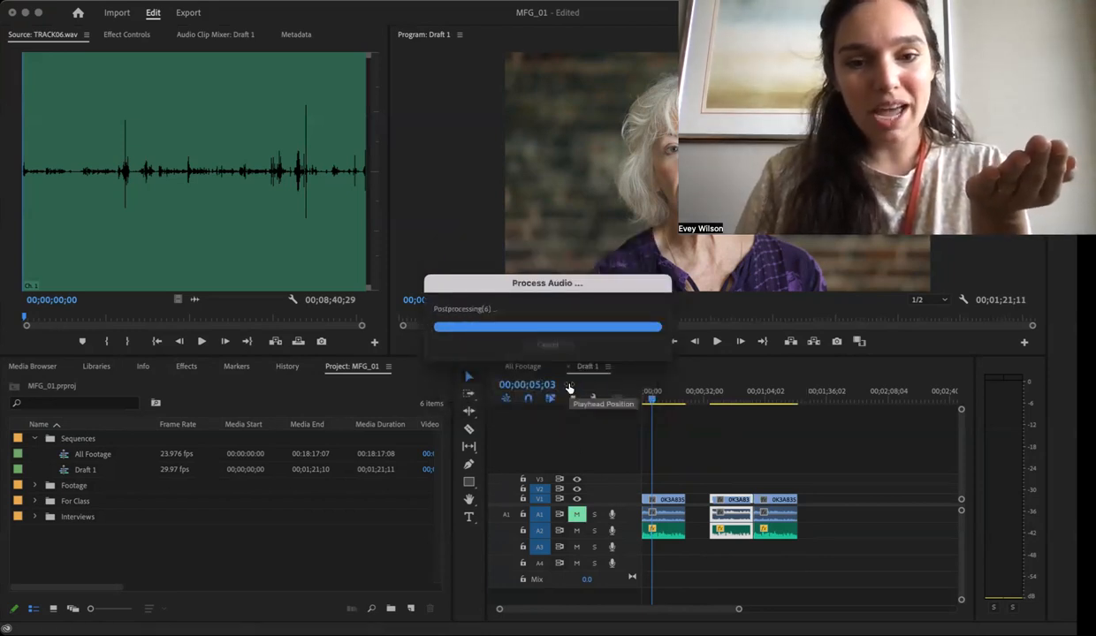
- Play the first duplicate set from 00;00;46;05 to check its sync
left_click(731, 397)
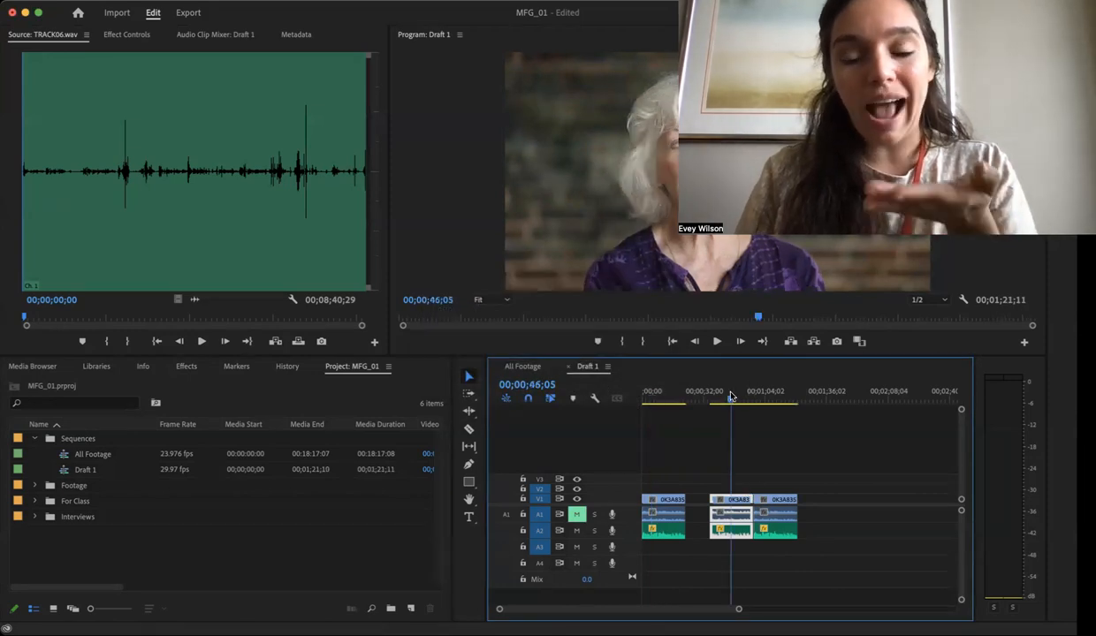
key("space")
key("space")
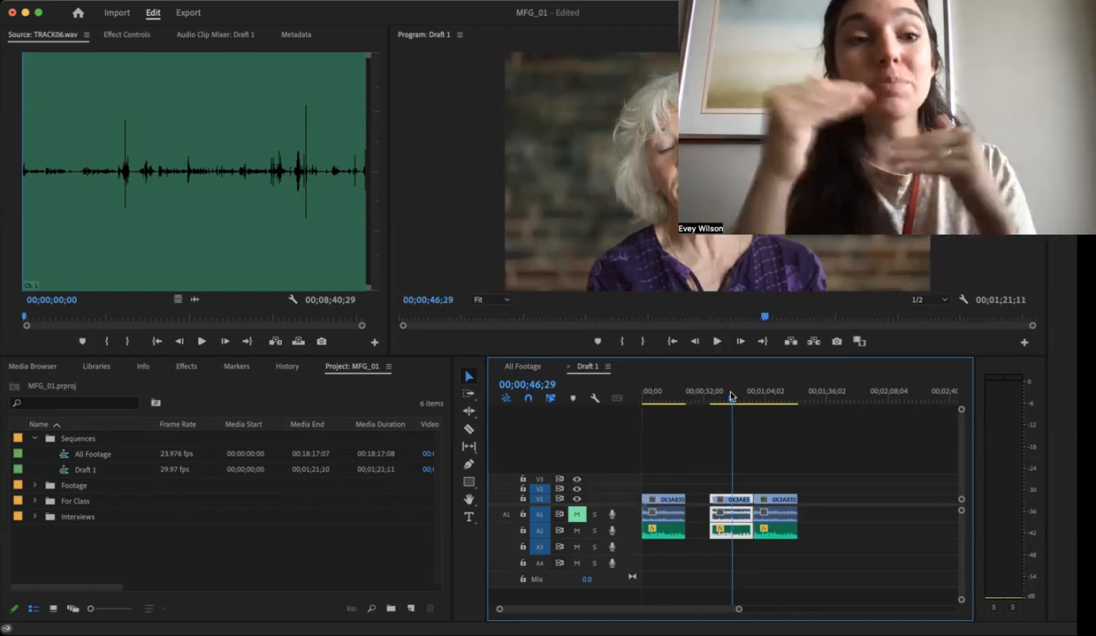
- Delete both duplicate clip sets, keeping only the original at the start of the timeline
left_click_drag(845, 458, 723, 577)
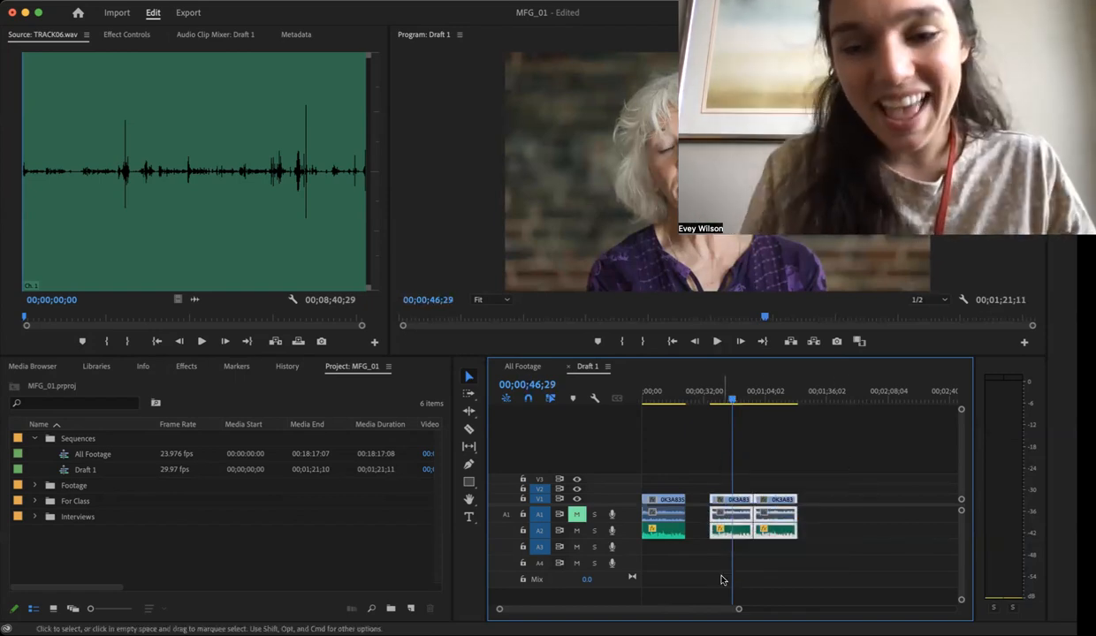
key("Delete")
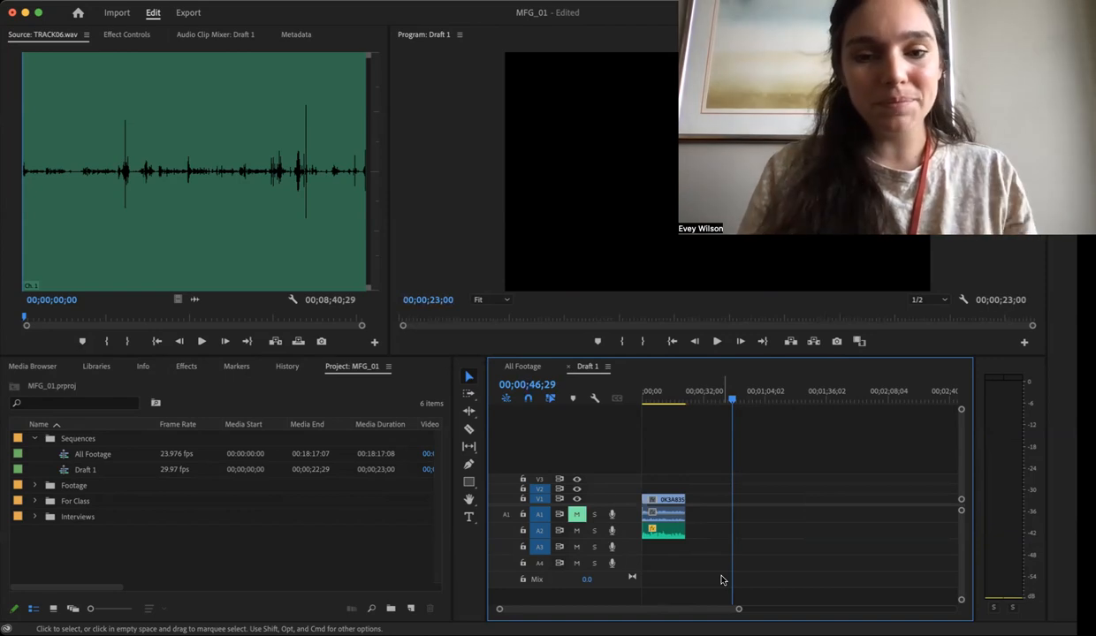
- Build two more duplicate sets after the original, packed close together with the external audio offset from the video
left_click(665, 499)
left_click_drag(665, 499, 766, 508)
left_click(719, 535)
left_click_drag(720, 535, 771, 537)
left_click_drag(782, 480, 767, 549)
left_click_drag(762, 503, 711, 535)
left_click(786, 484)
left_click(763, 502)
left_click_drag(742, 500, 736, 501)
left_click(758, 480)
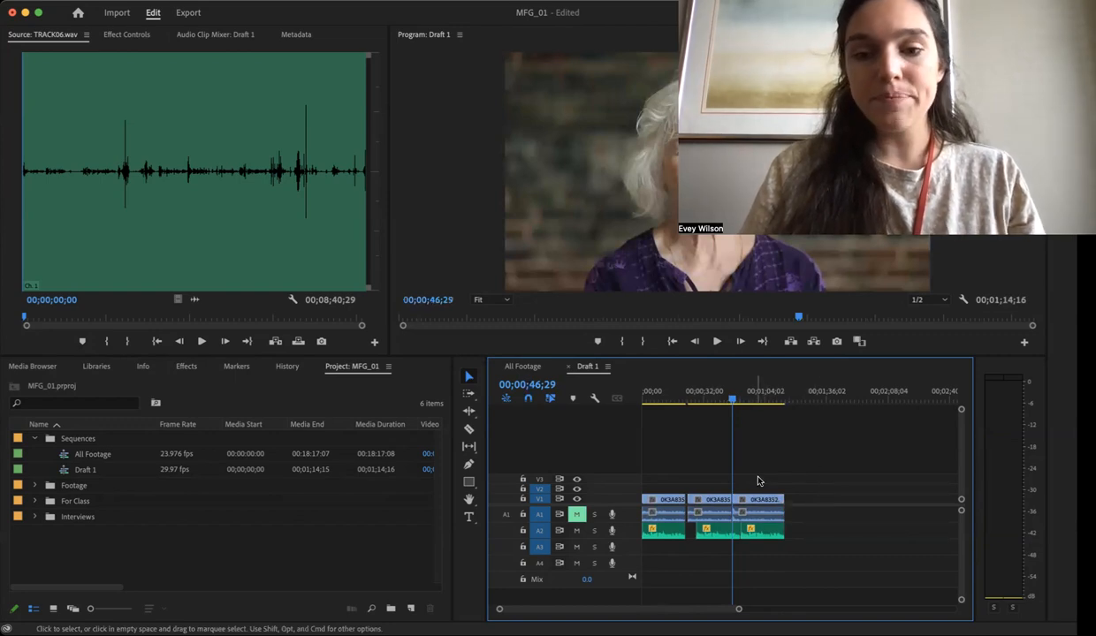
- Add another duplicate clip set directly after the third set, leaving no space between them
left_click(758, 510)
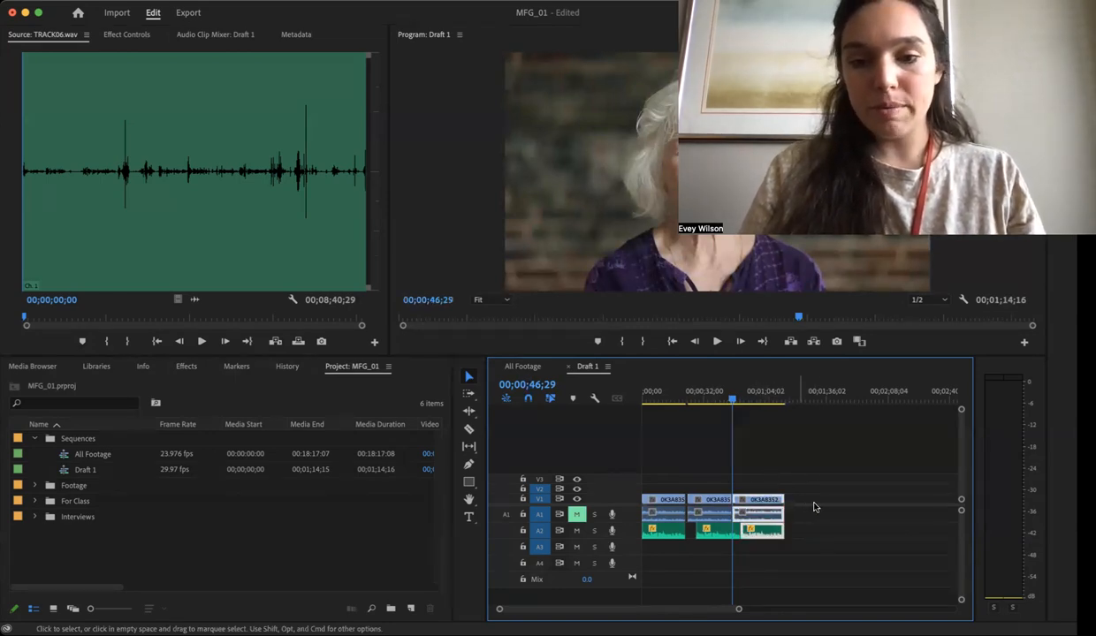
left_click_drag(752, 504, 802, 501)
- Try to synchronize the video and external audio of the third clip set, which sits tightly between its neighbours
left_click(762, 509)
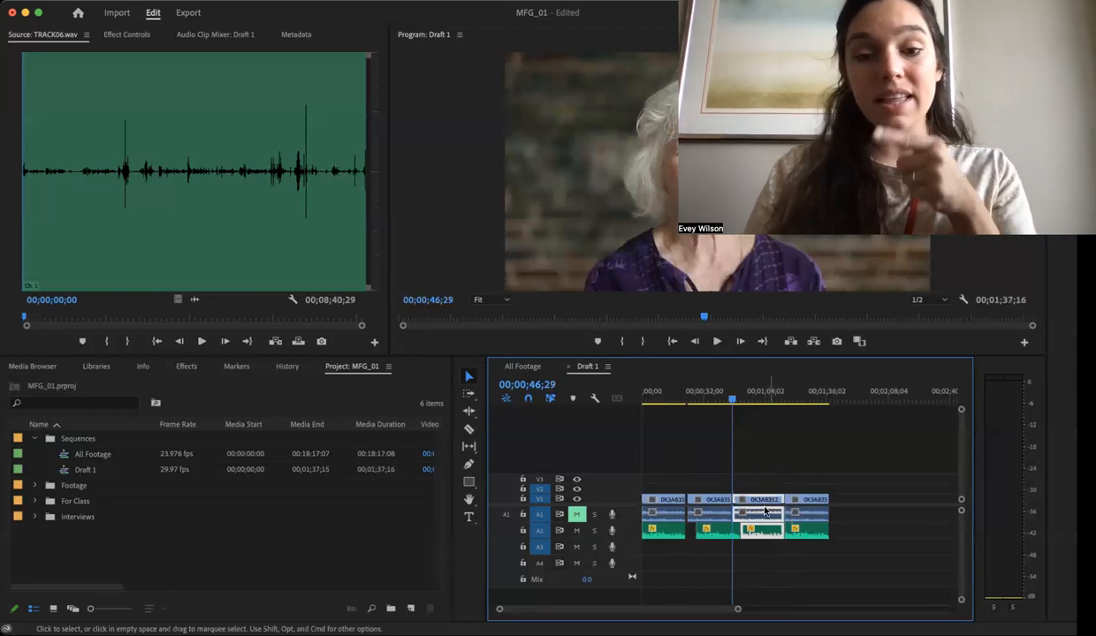
left_click_drag(727, 403, 713, 403)
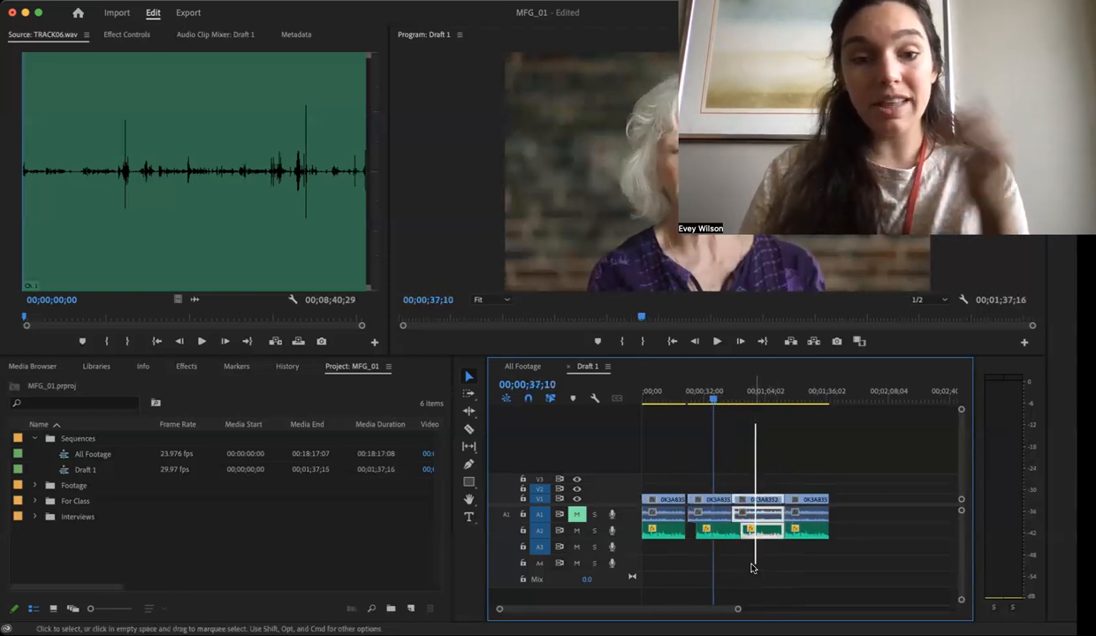
right_click(769, 511)
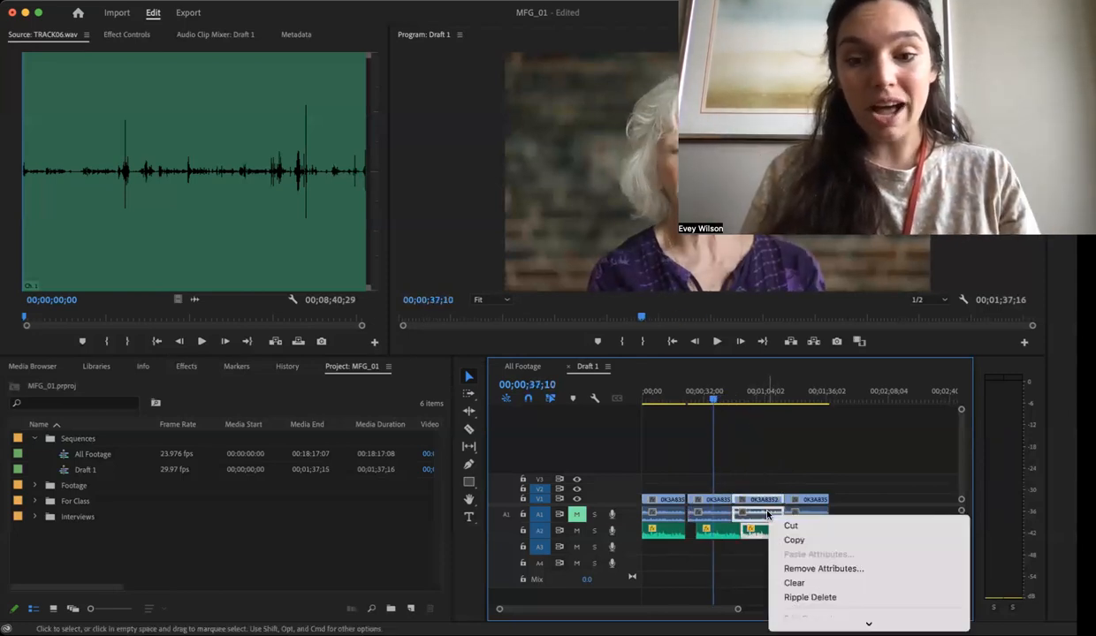
mouse_move(869, 623)
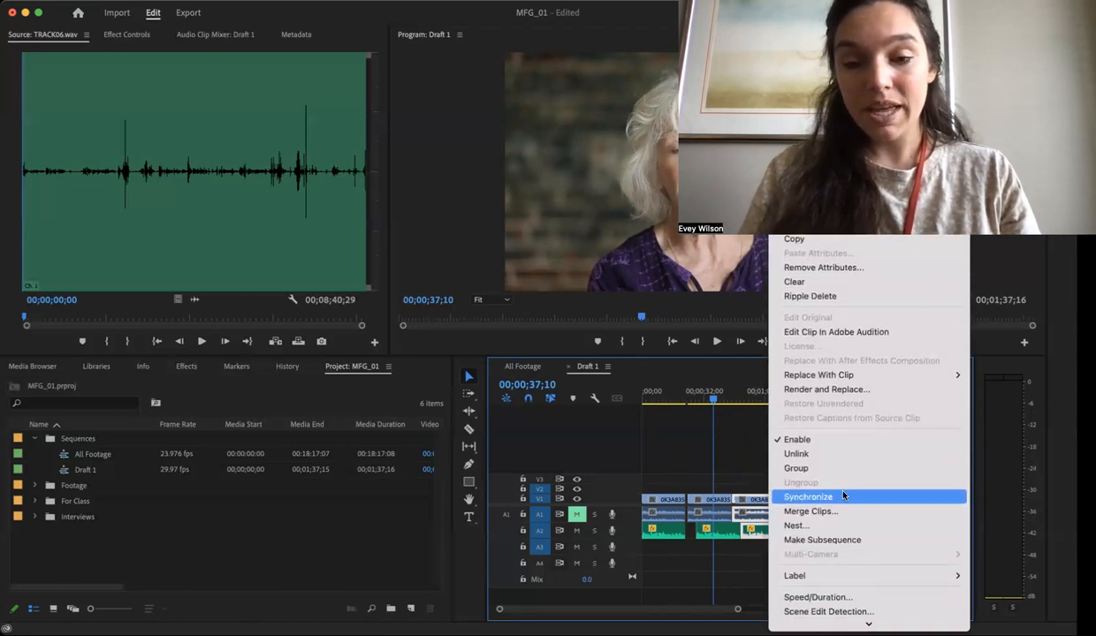
left_click(816, 482)
left_click(573, 386)
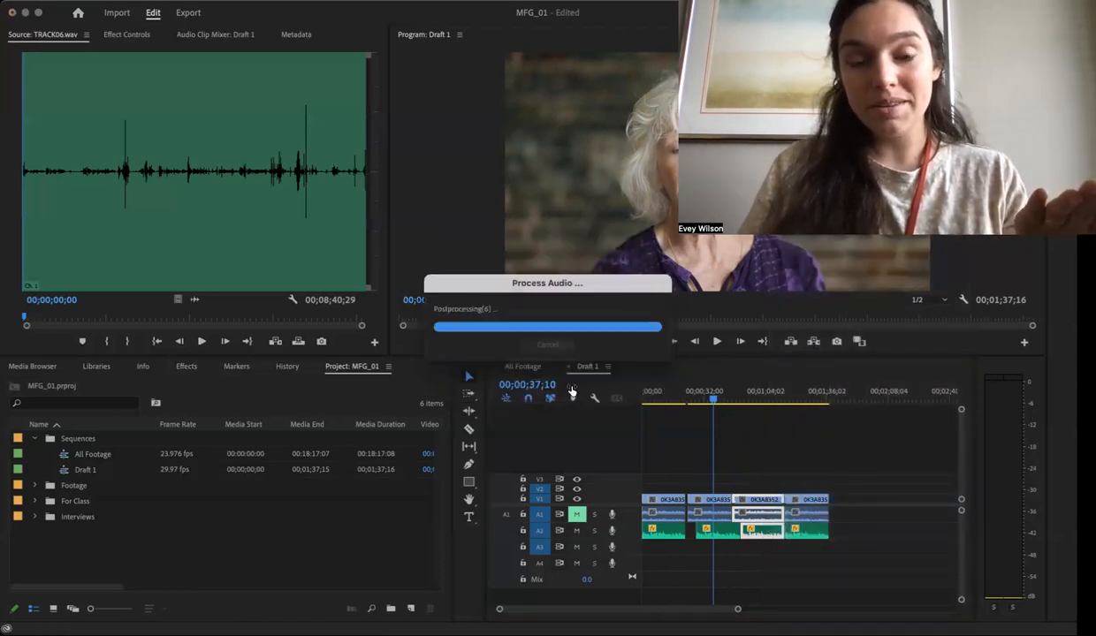
- Play the third clip set from 00;00;56;00 to check whether picture and audio match
left_click(751, 394)
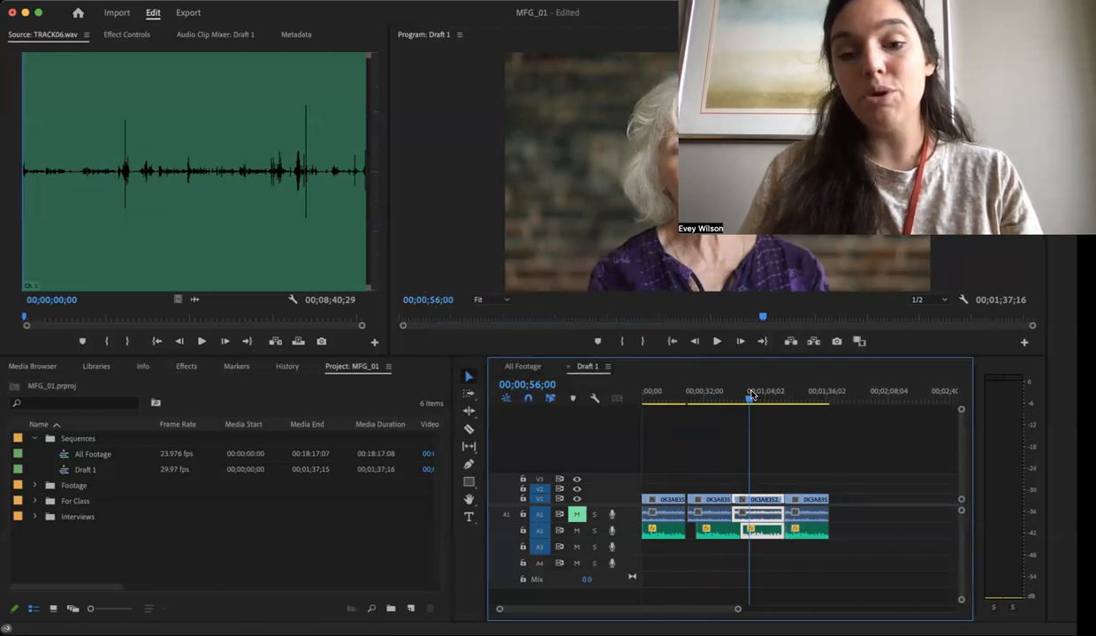
key("space")
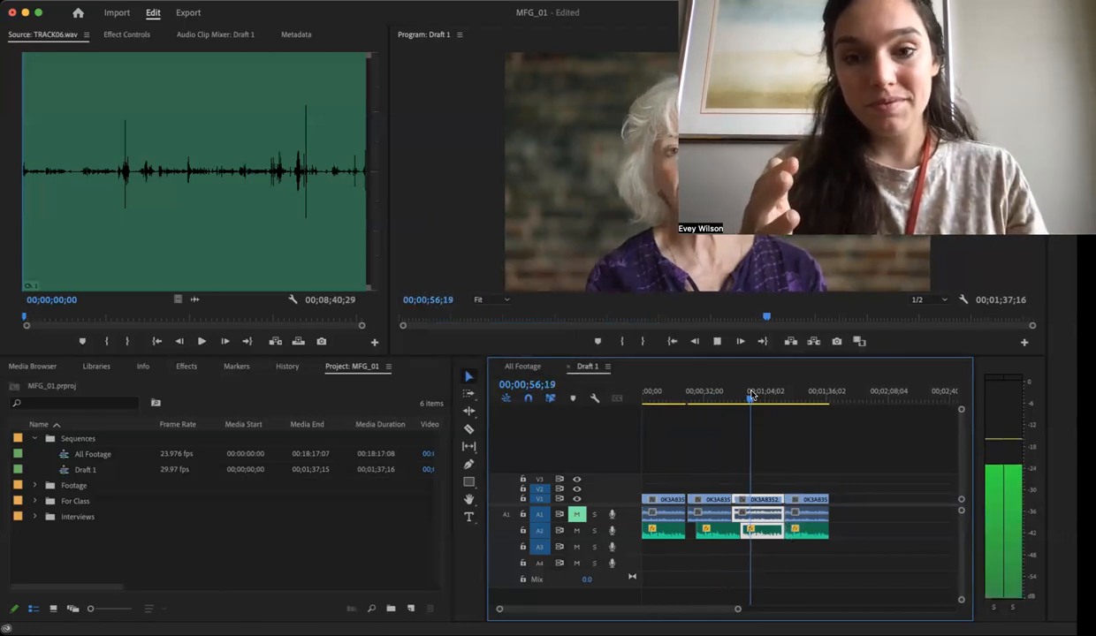
key("space")
- Delete the three duplicate clip sets after the original interview clips
left_click_drag(880, 460, 705, 555)
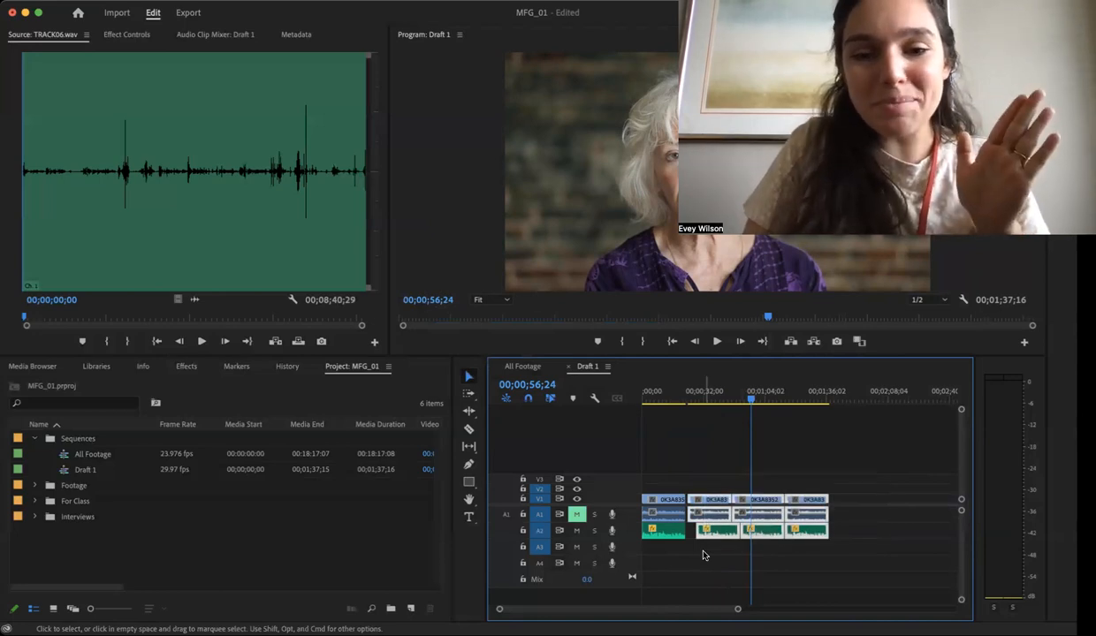
key("Delete")
- Play the remaining interview clips in Draft 1 from 00;00;12;17 to check the synchronized sound
left_click_drag(698, 392, 667, 397)
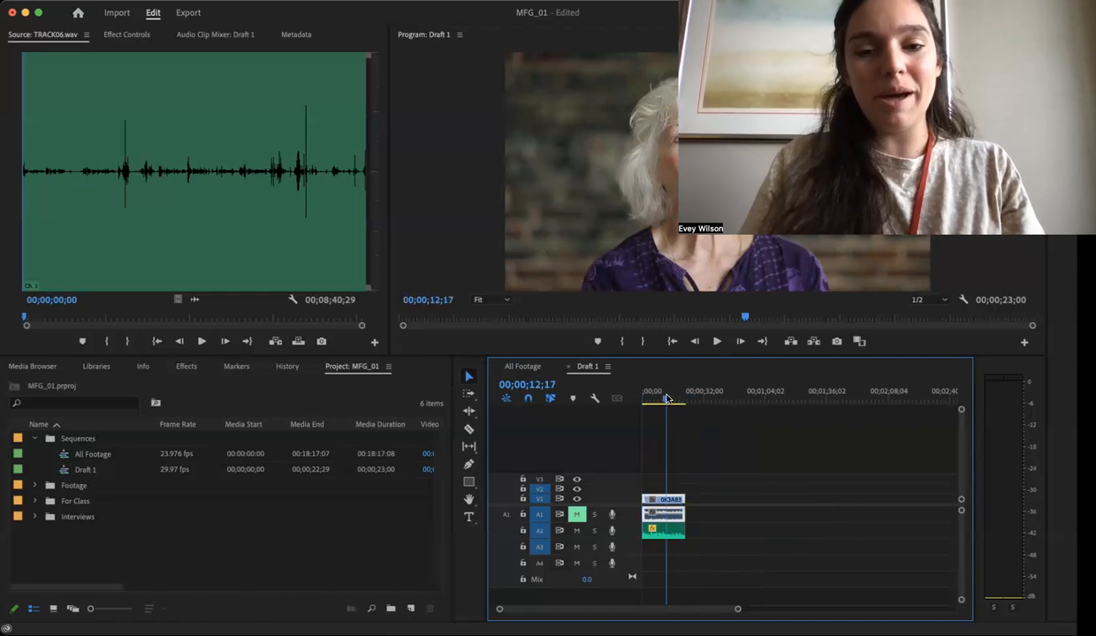
key("space")
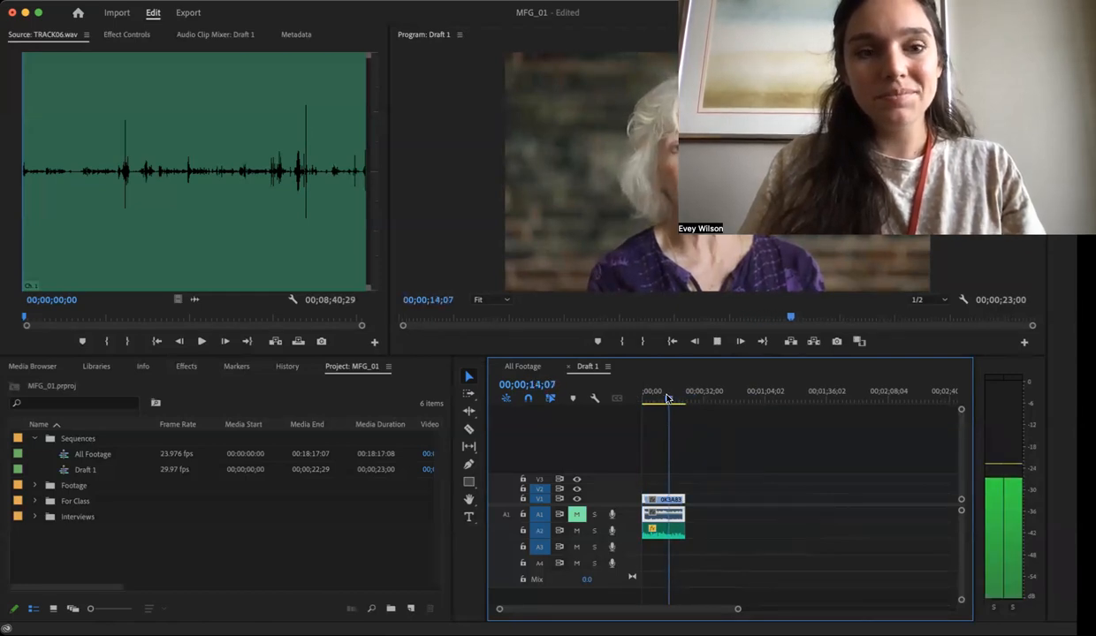
key("space")
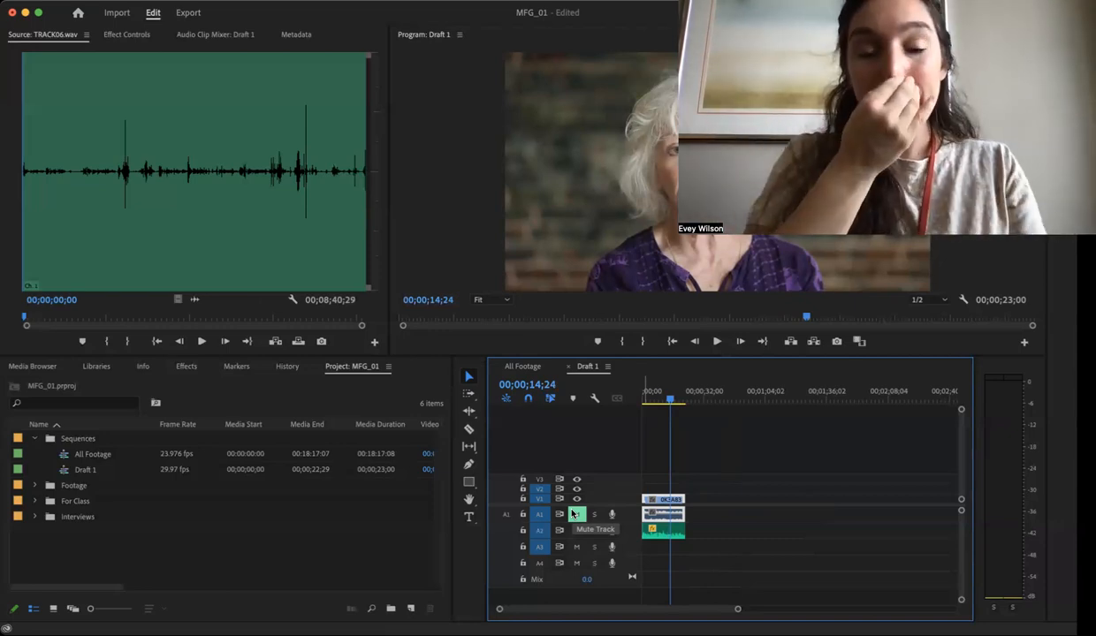
- Switch to the All Footage sequence and skim the B-roll across the whole timeline
left_click(523, 367)
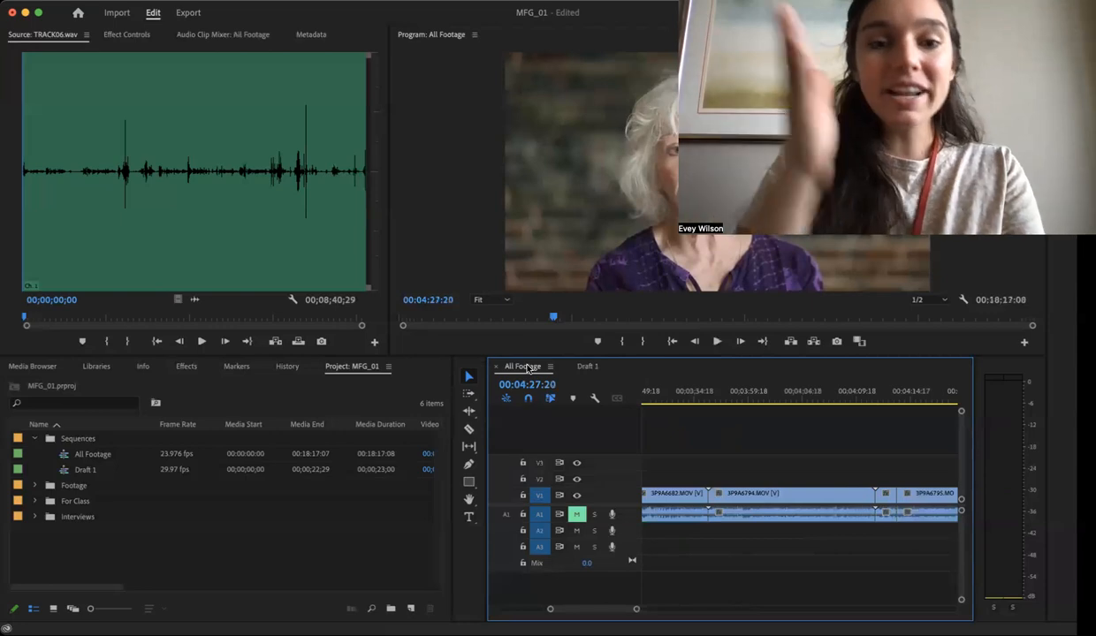
key("minus")
key("minus")
key("minus")
key("minus")
key("minus")
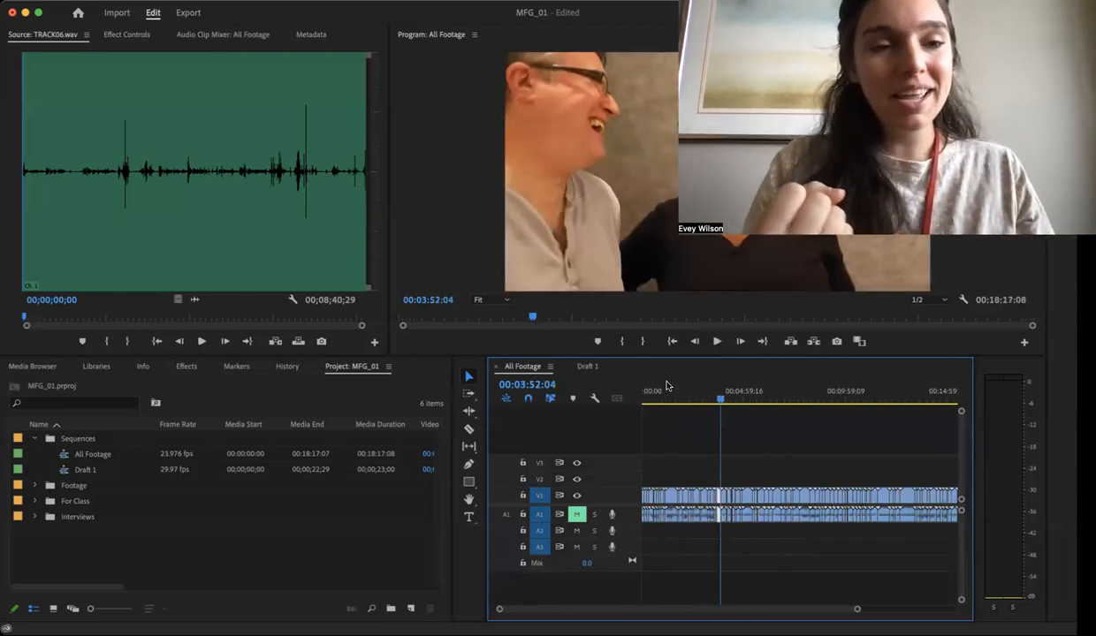
key("minus")
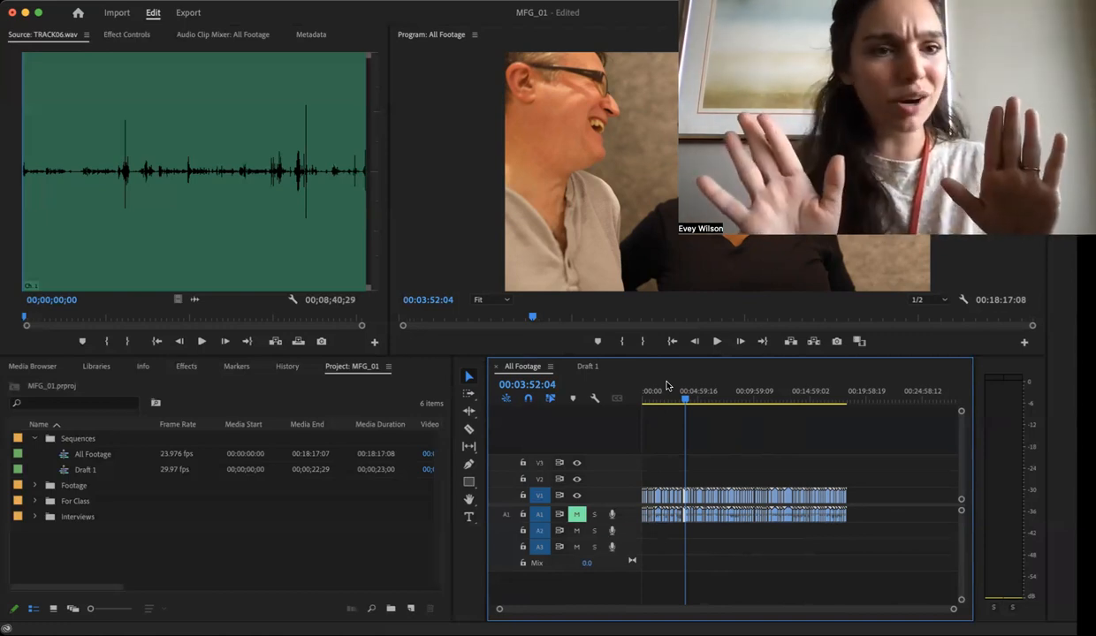
left_click(674, 392)
left_click_drag(648, 392, 805, 395)
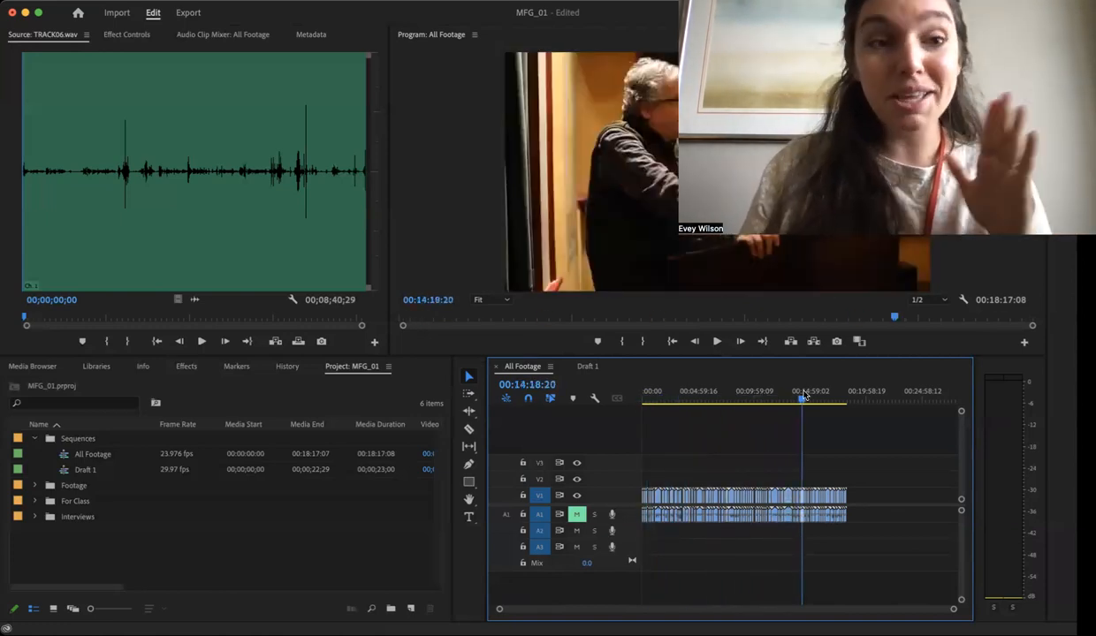
- Split the 3P9A6807.MOV clip in All Footage at 00:05:35:21 and 00:05:38:10 to isolate a short shot
left_click_drag(802, 396, 704, 382)
key("equal")
key("equal")
key("equal")
key("equal")
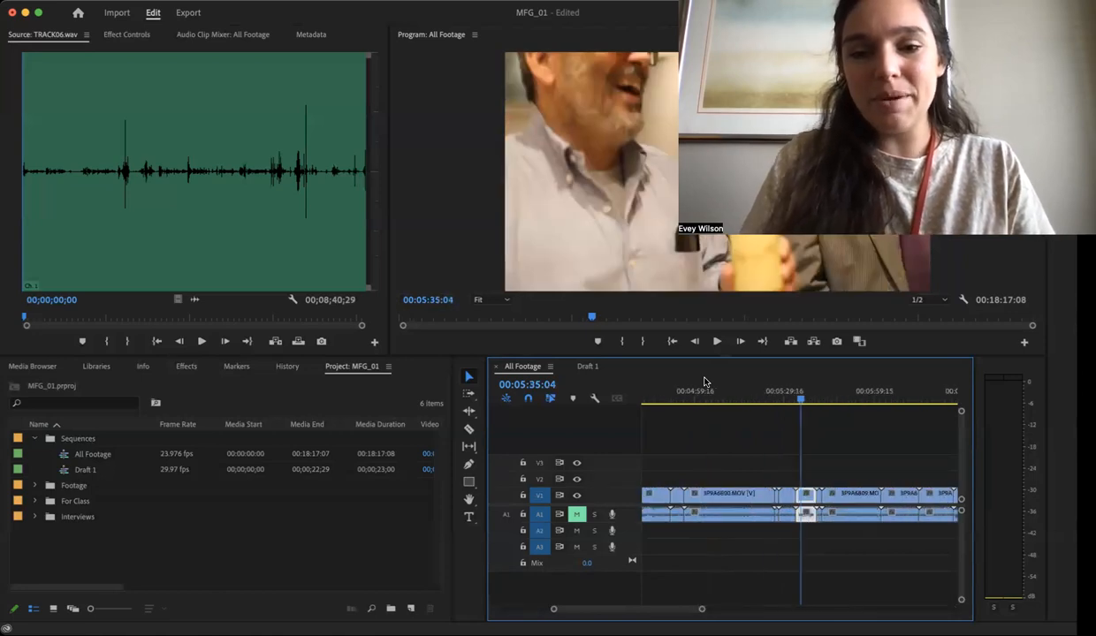
left_click_drag(800, 400, 786, 400)
key("equal")
key("equal")
key("equal")
key("super+k")
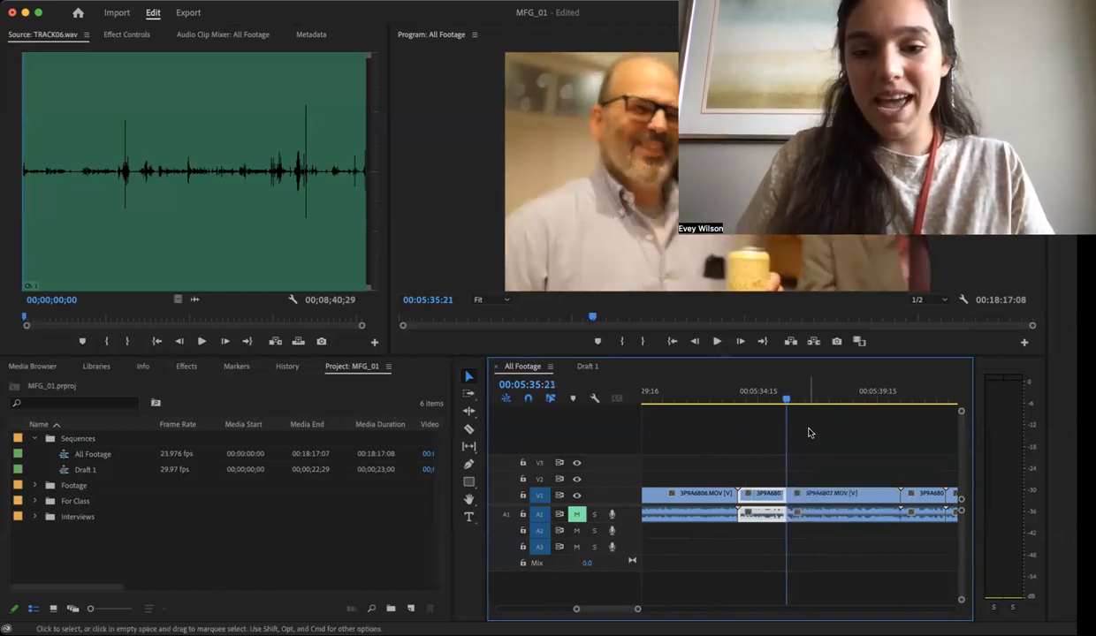
key("space")
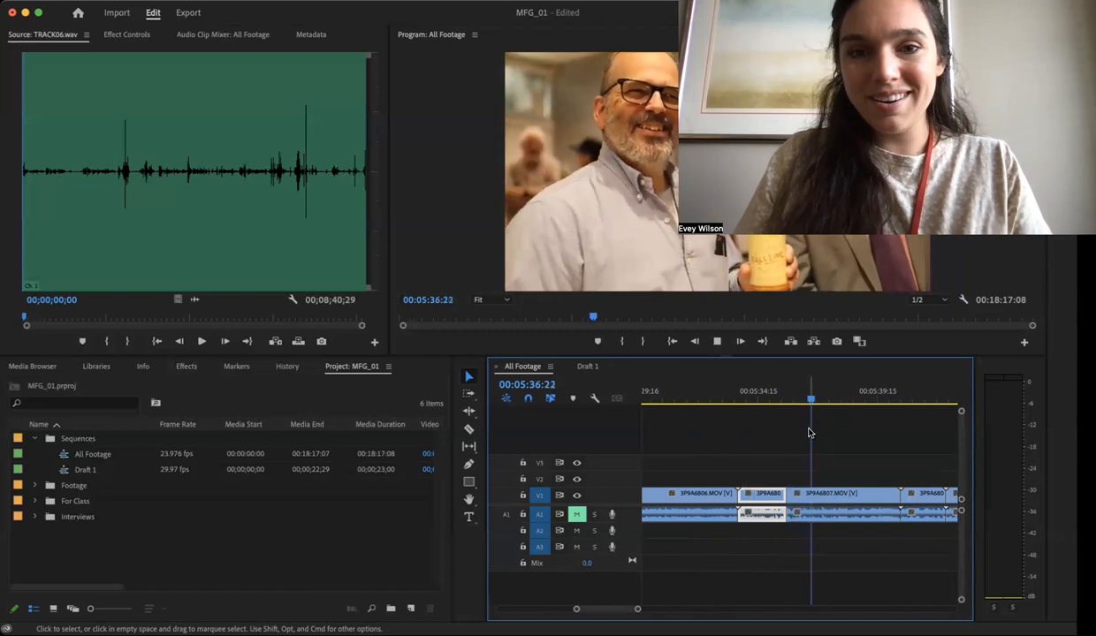
key("space")
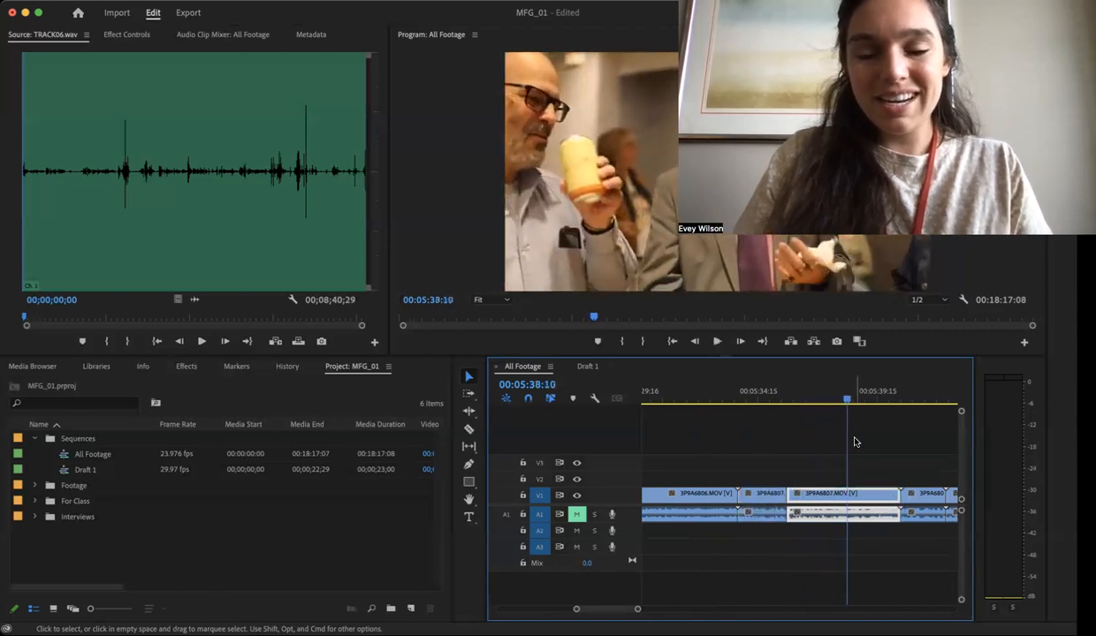
key("super+k")
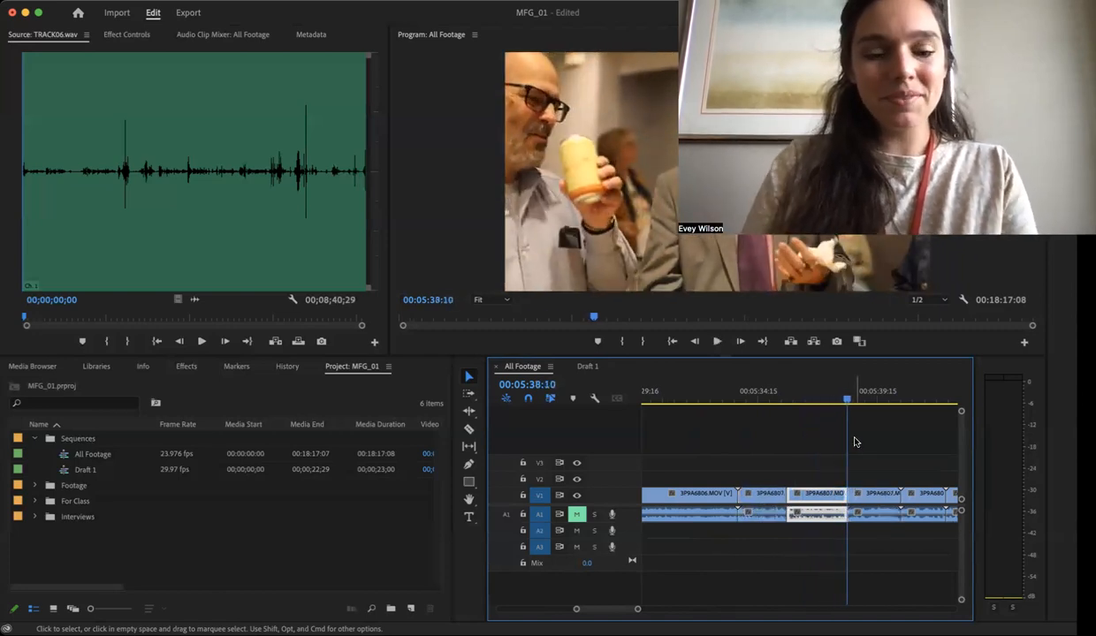
- Paste the copied B-roll shot into Draft 1 and place it over the interview on V2, with its audio on muted track A3
left_click(591, 366)
left_click(700, 399)
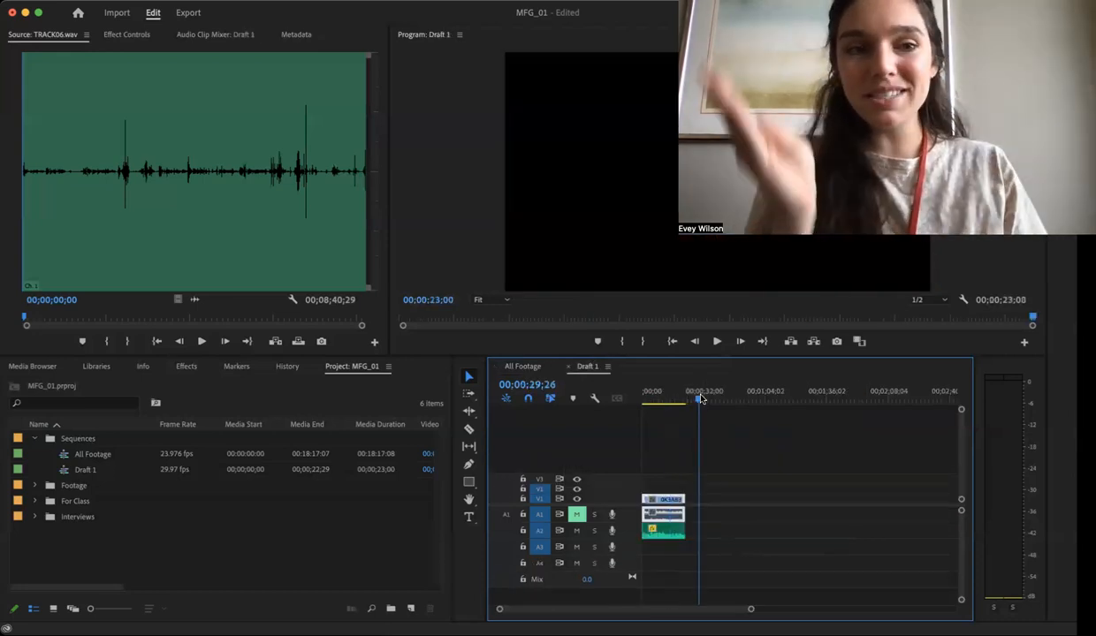
key("super+v")
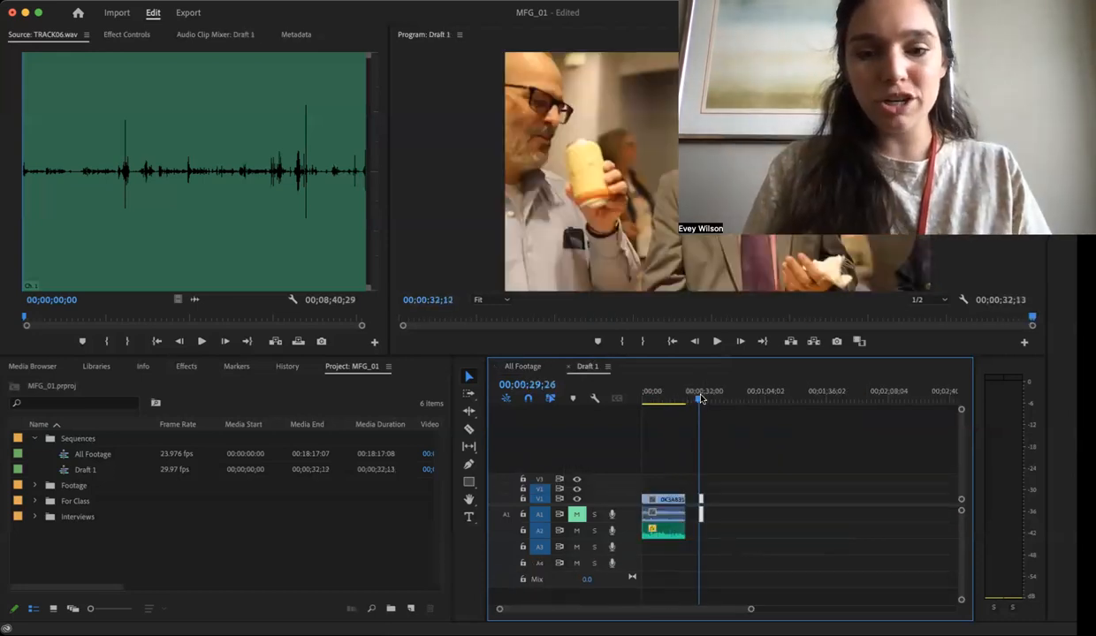
key("super+z")
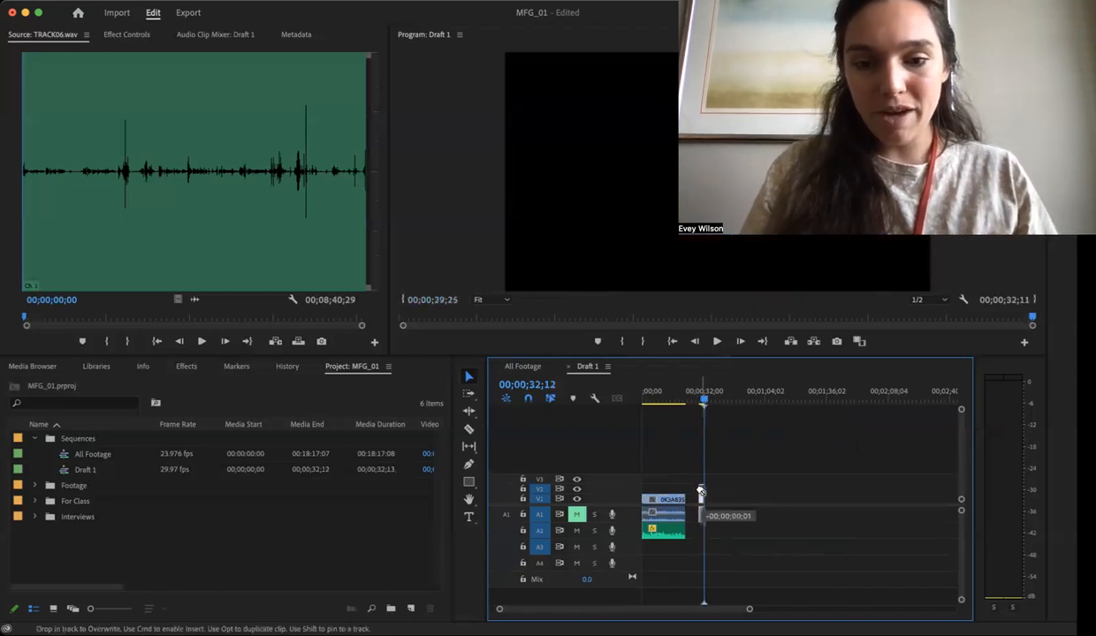
left_click_drag(702, 489, 655, 490)
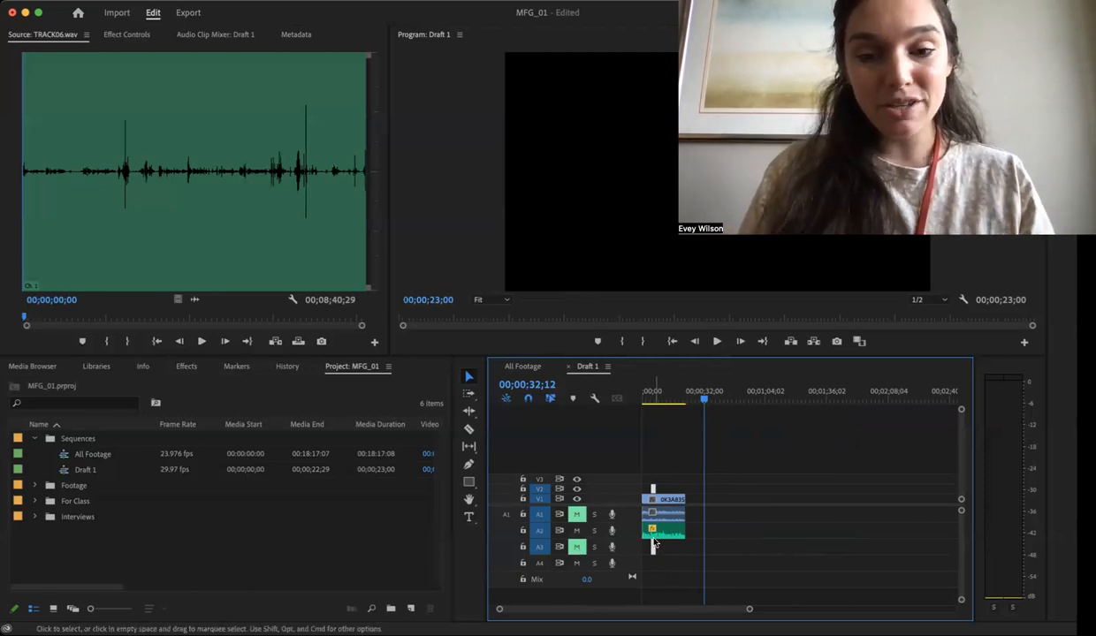
- Paste three more copies of the B-roll shot and line them up after the first one on V2 and A3
key("super+v")
key("super+v")
key("super+v")
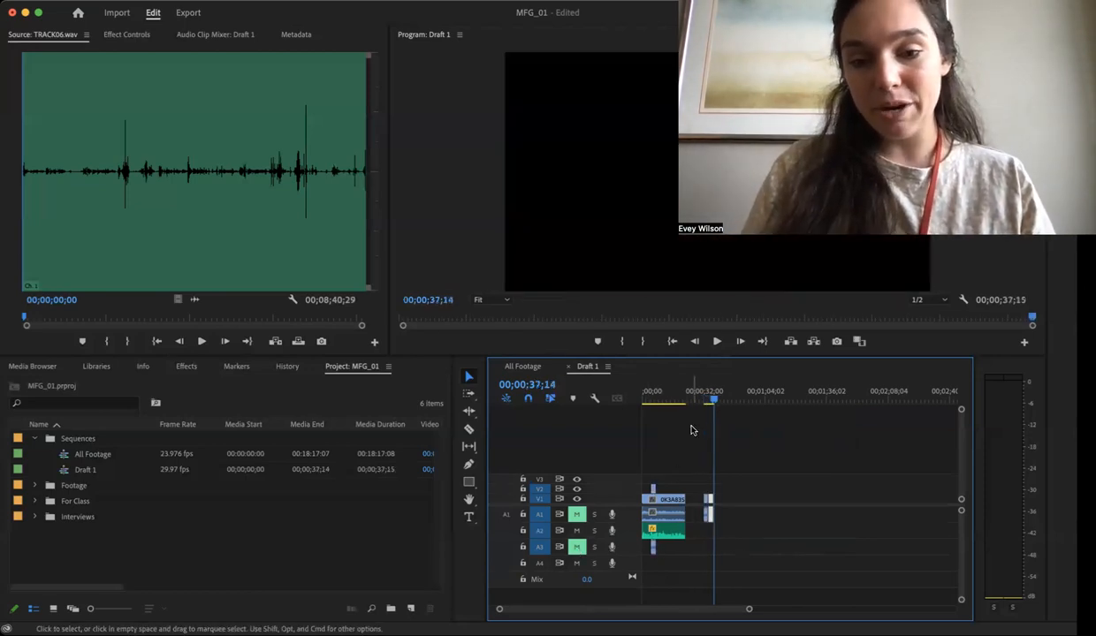
left_click_drag(760, 495, 716, 548)
left_click_drag(707, 490, 660, 492)
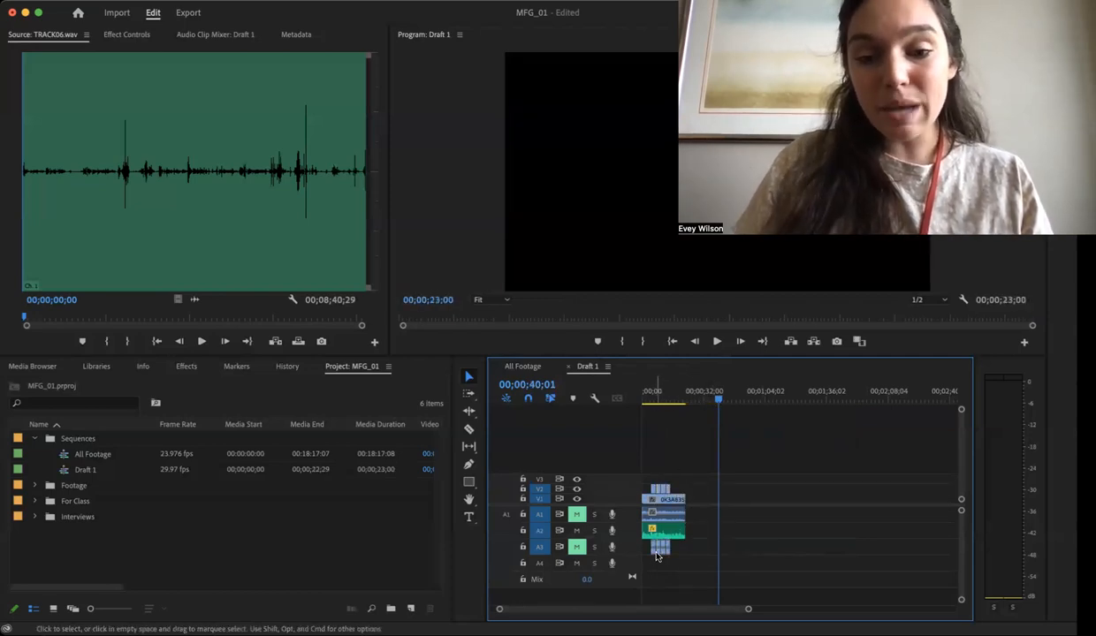
- Duplicate the second B-roll shot's audio onto A4 and extend it to span 00;00;06;03 to 00;00;12;01
left_click_drag(658, 555, 658, 566)
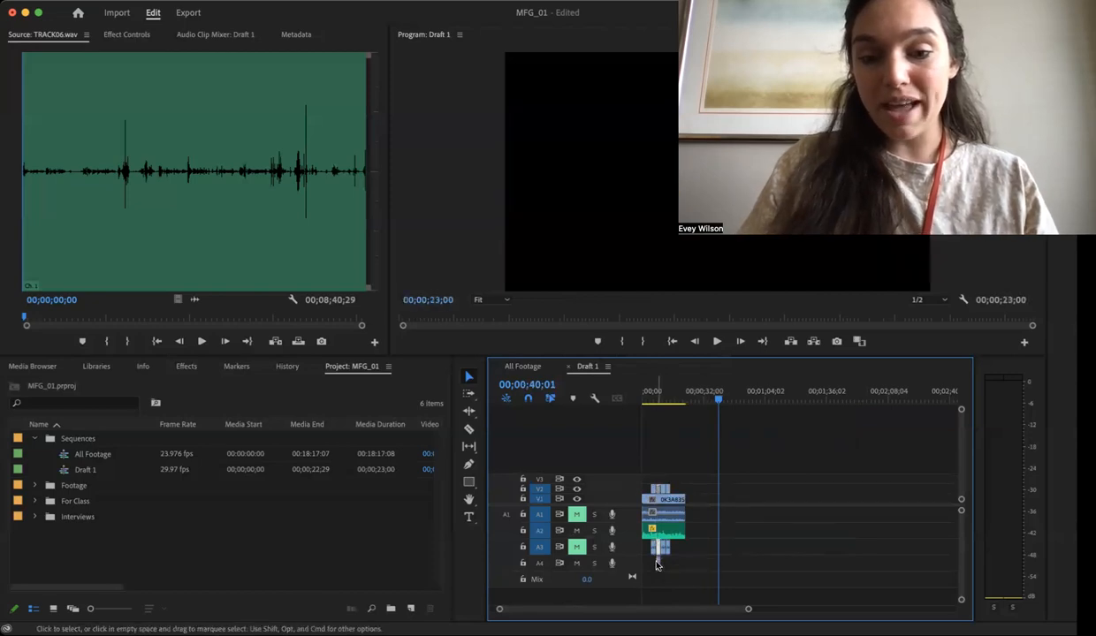
left_click(657, 392)
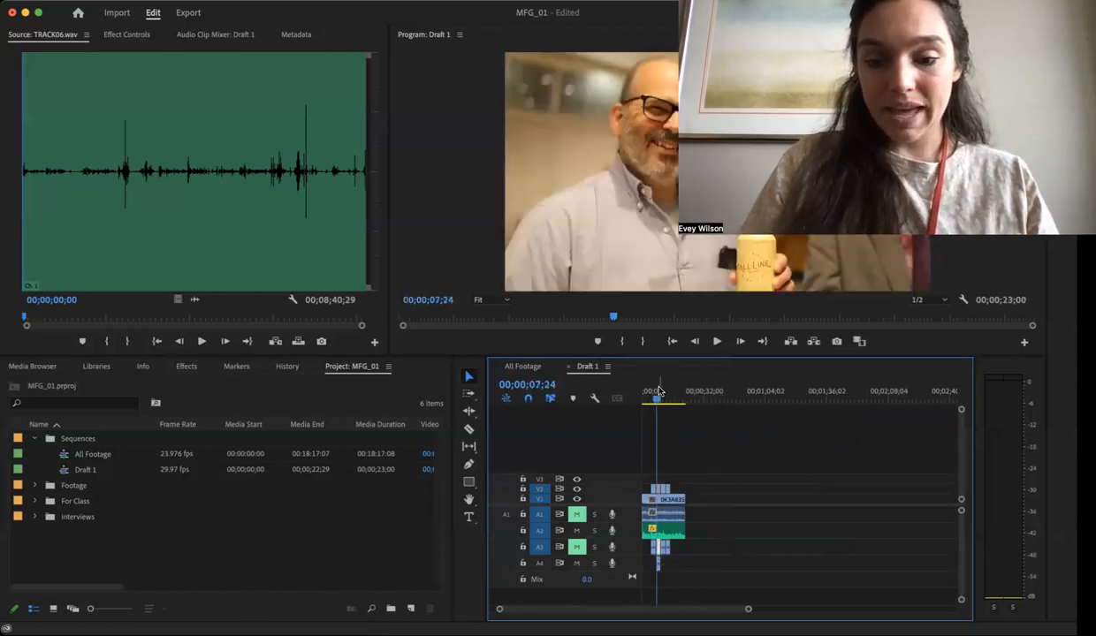
key("backslash")
left_click_drag(759, 564, 821, 565)
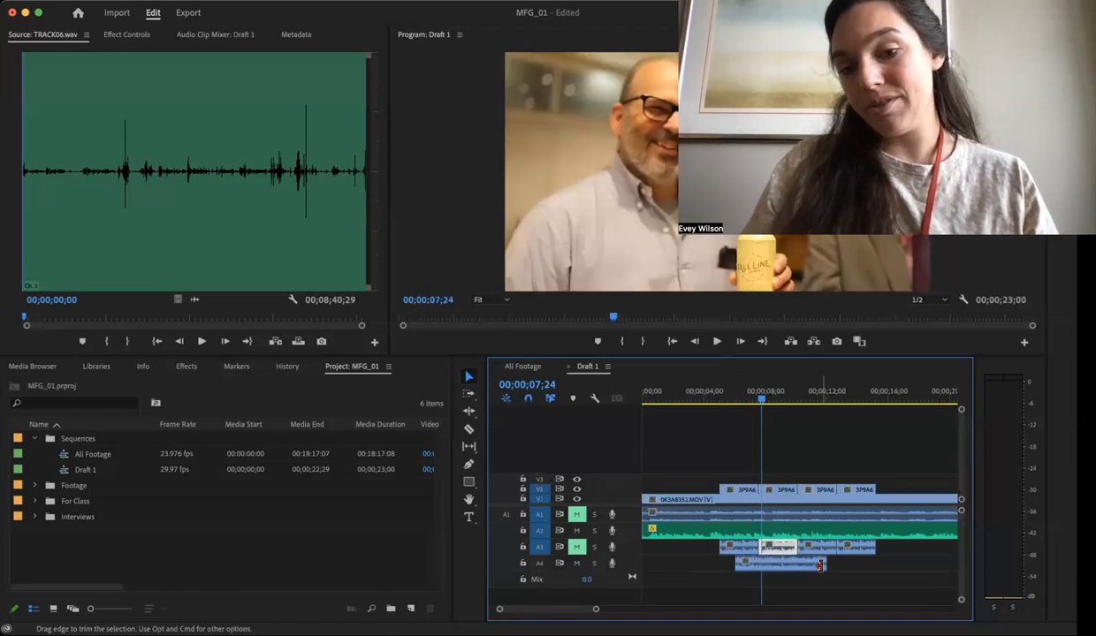
left_click(802, 567)
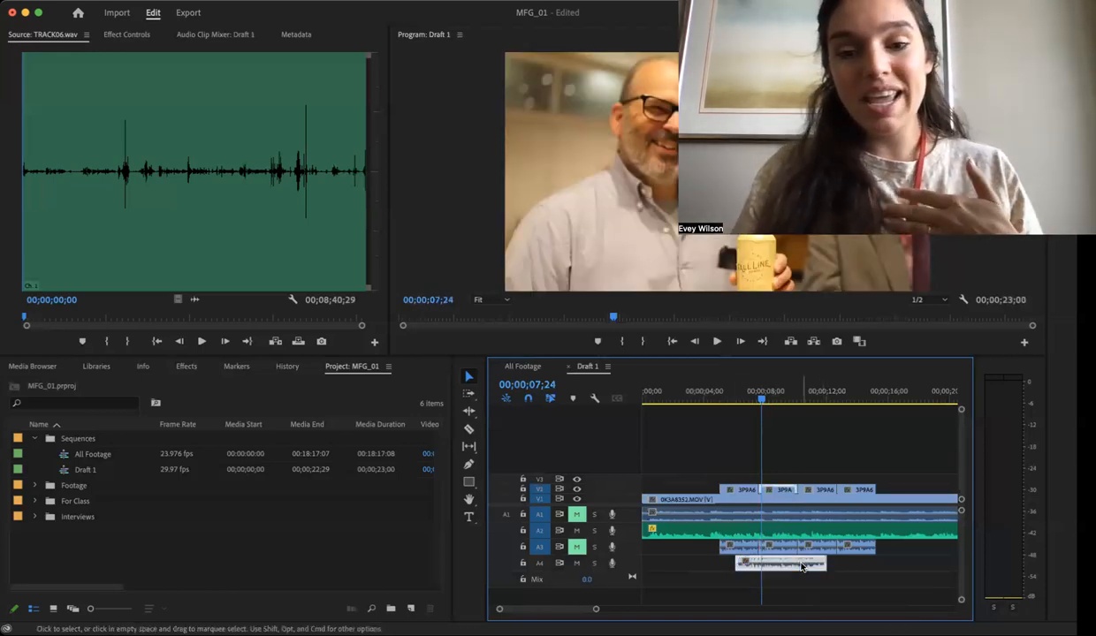
- Adjust the audio gain of the extended A4 clip and add Constant Power fades to both of its ends
key("g")
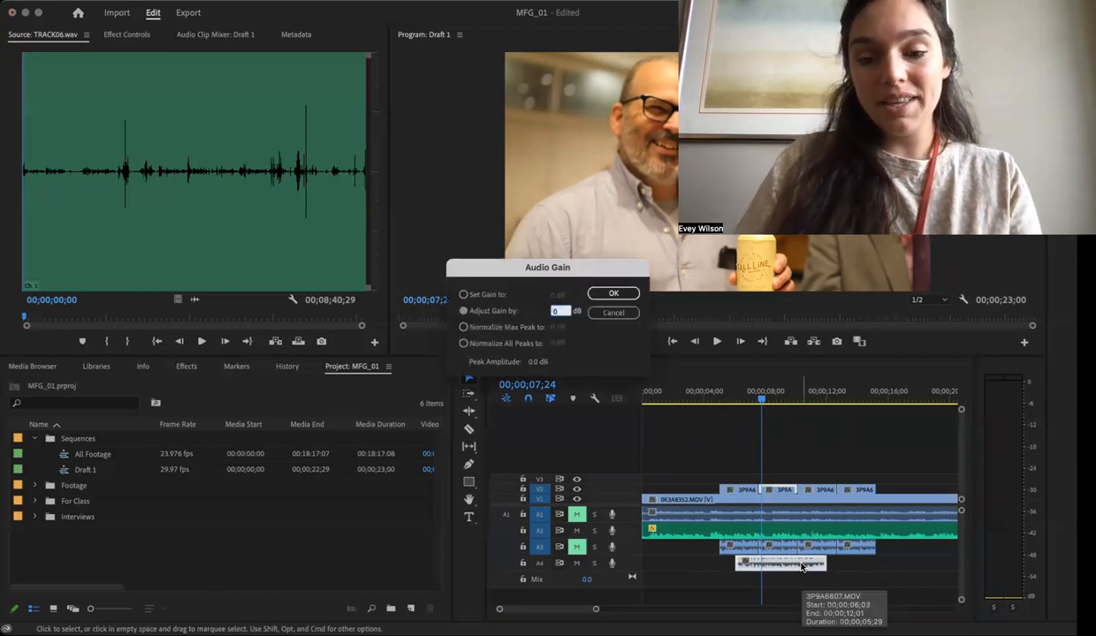
key("Return")
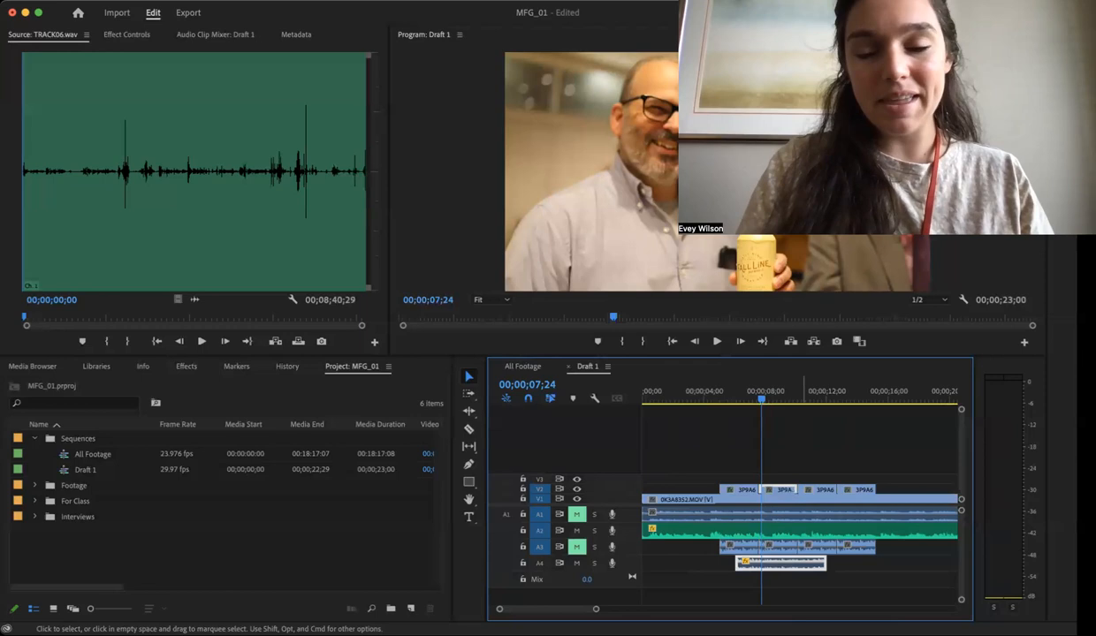
key("equal")
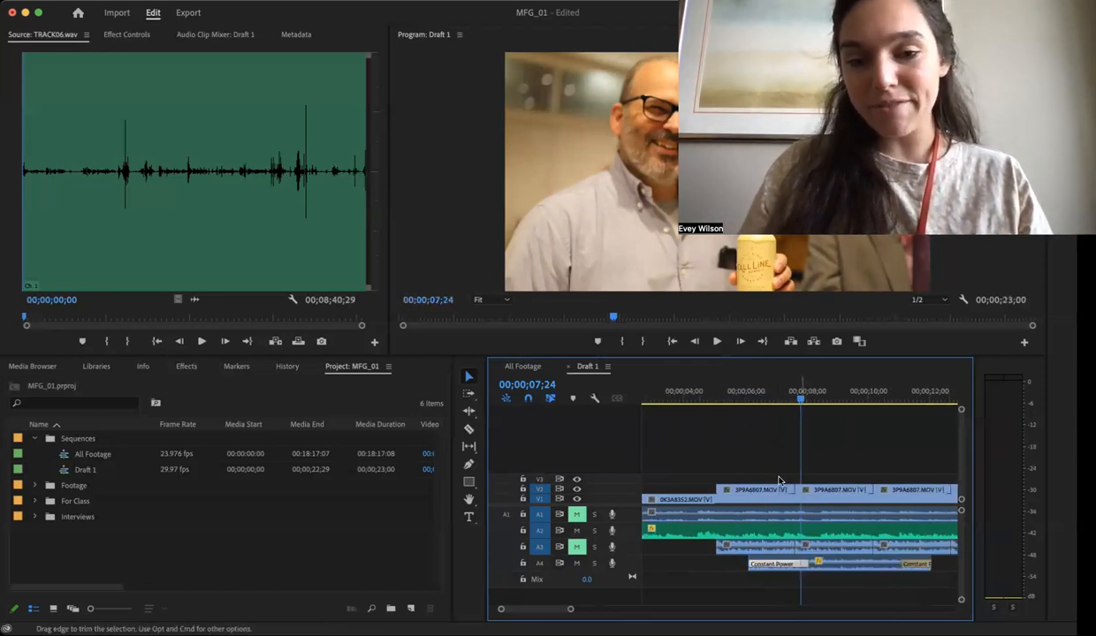
- Move the playhead to 00;00;07;17, enlarge the project and timeline area, and clear the clip selection
left_click(681, 391)
key("minus")
key("minus")
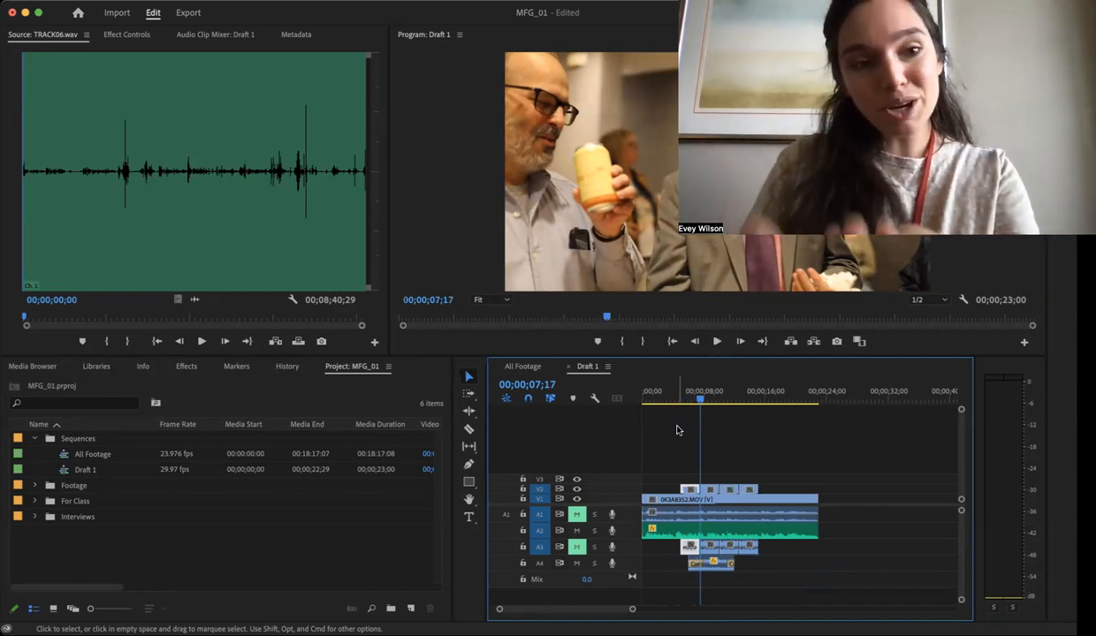
left_click_drag(608, 344, 603, 322)
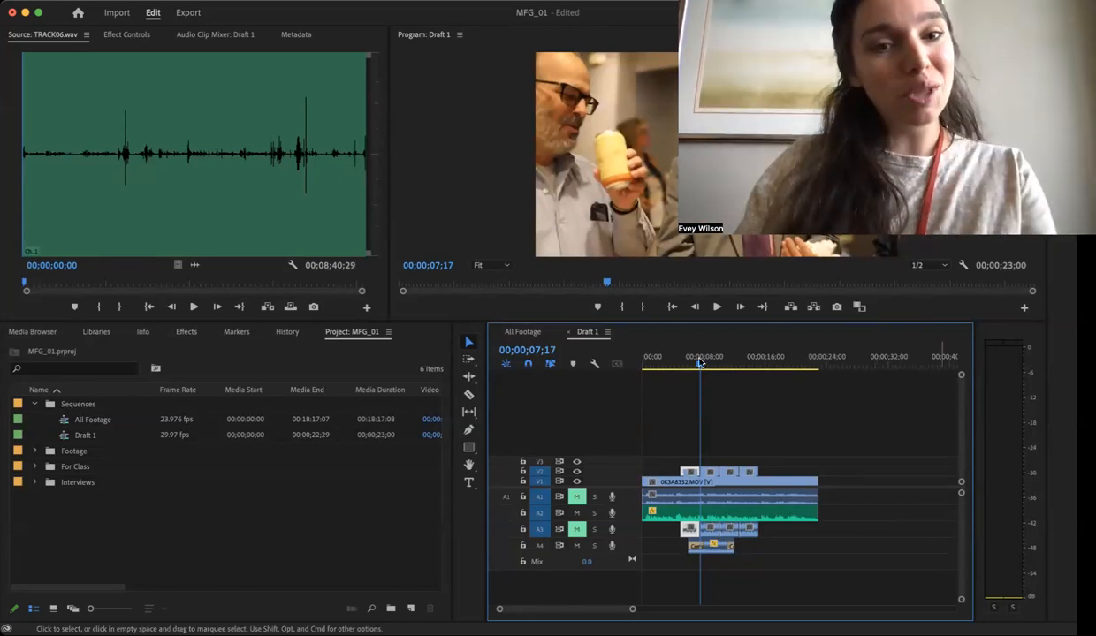
left_click(818, 407)
- Look up the project's export options and close them without exporting
left_click(86, 0)
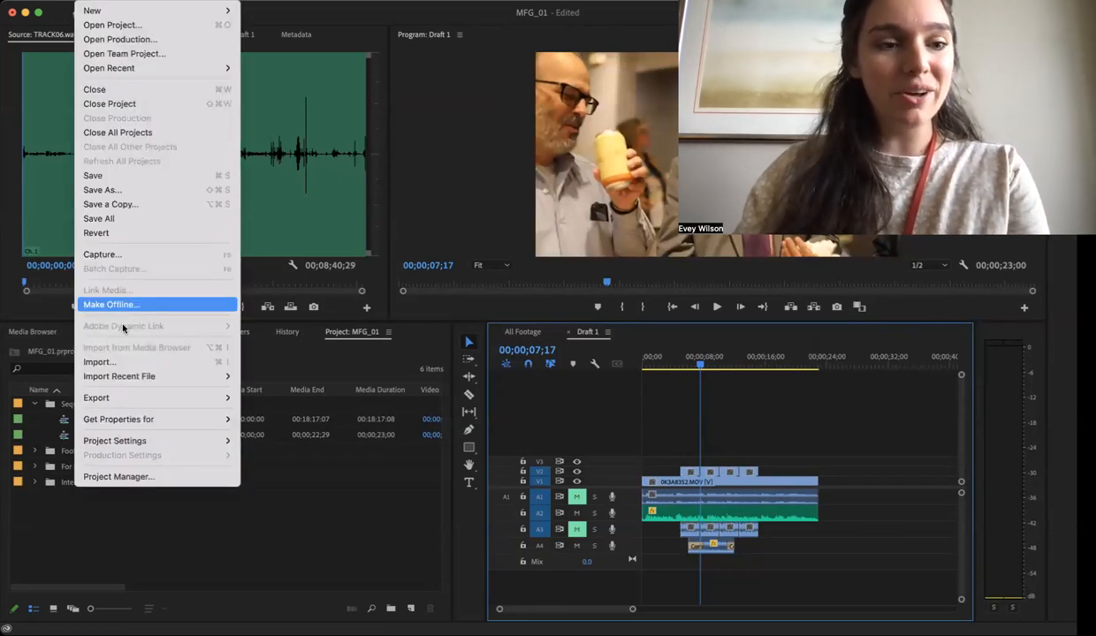
mouse_move(132, 398)
left_click(272, 403)
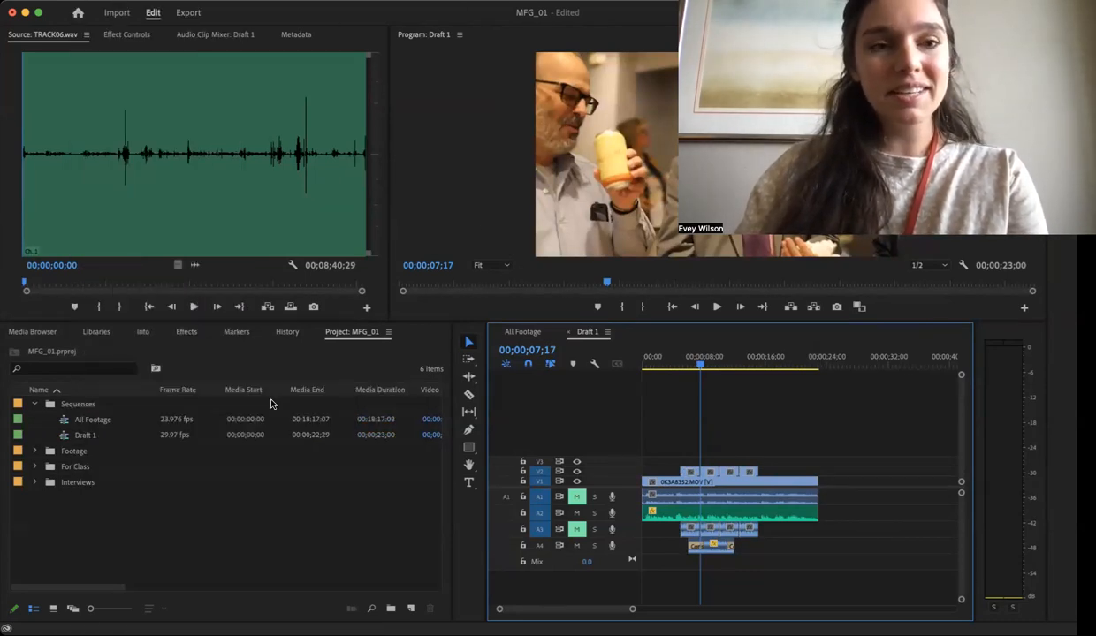